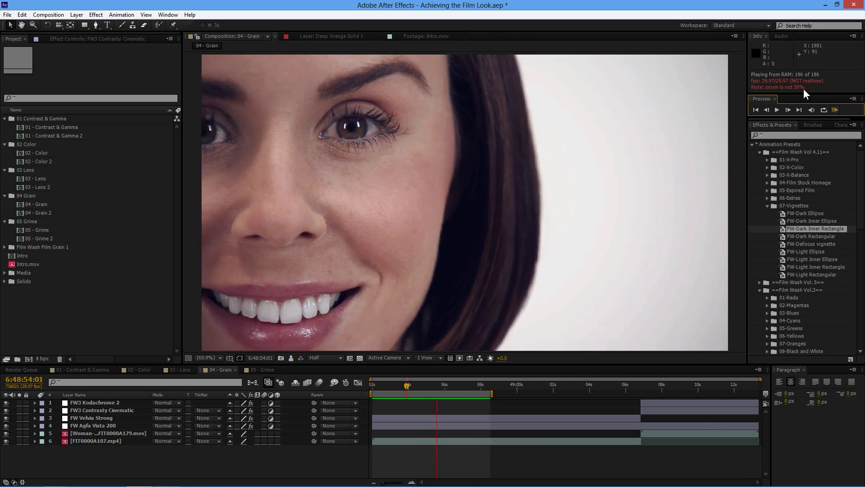
- Stop the RAM preview playing in the 04 - Grain composition
key(space)
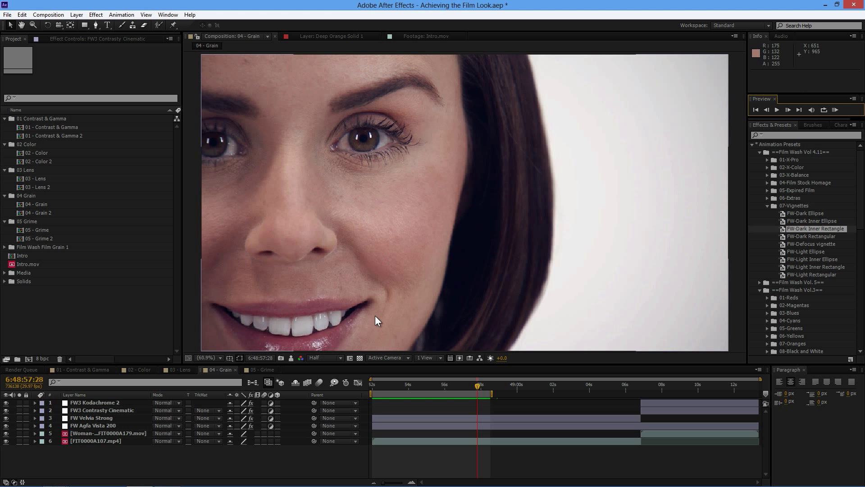
- Set the viewer to 50% magnification and scrub the playhead to the smile at 6:48:55:22
click(212, 356)
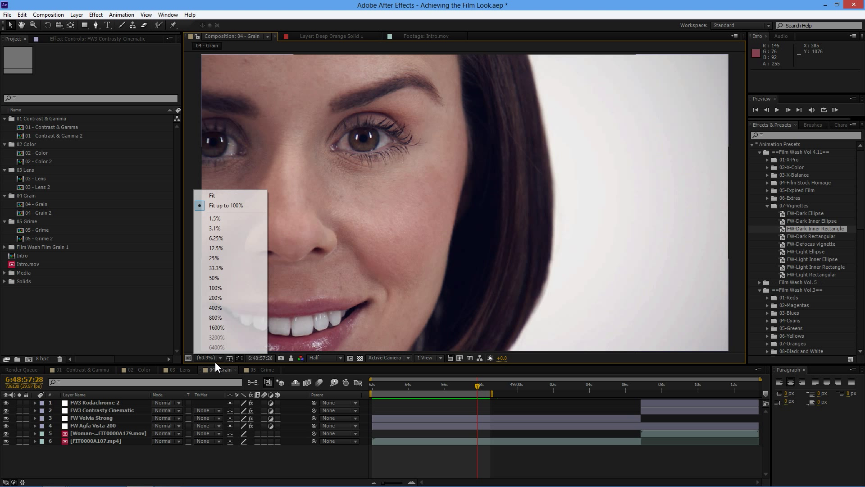
click(224, 278)
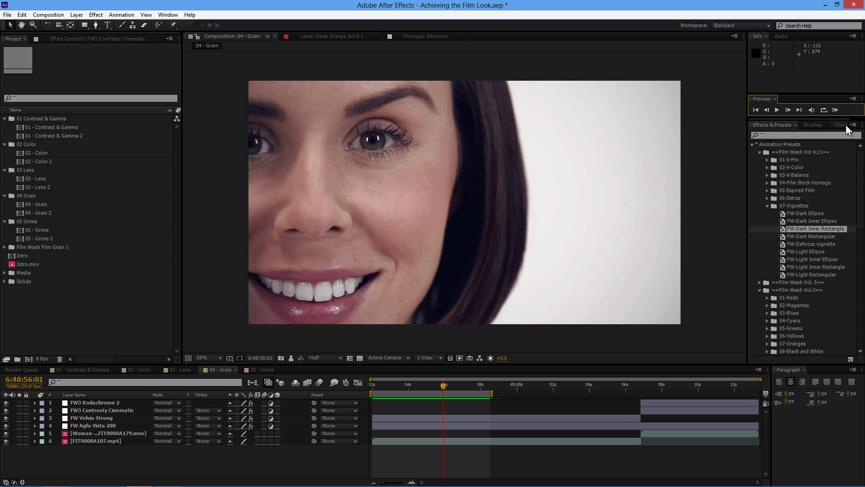
click(399, 387)
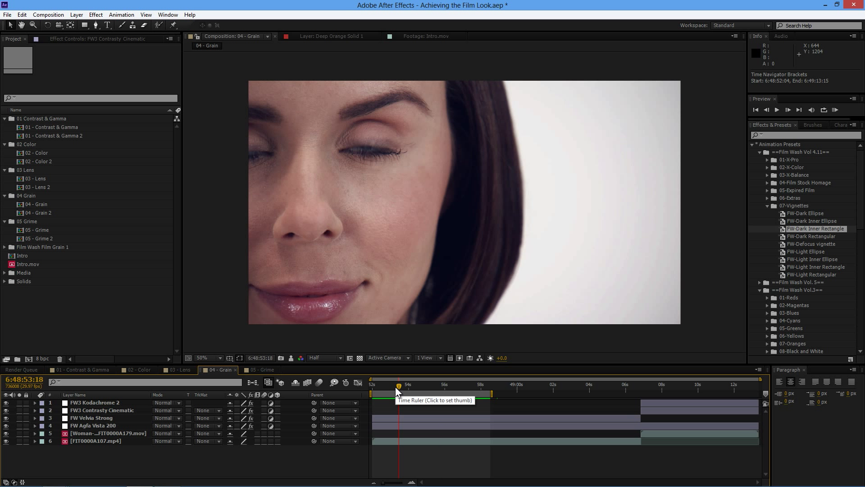
click(408, 387)
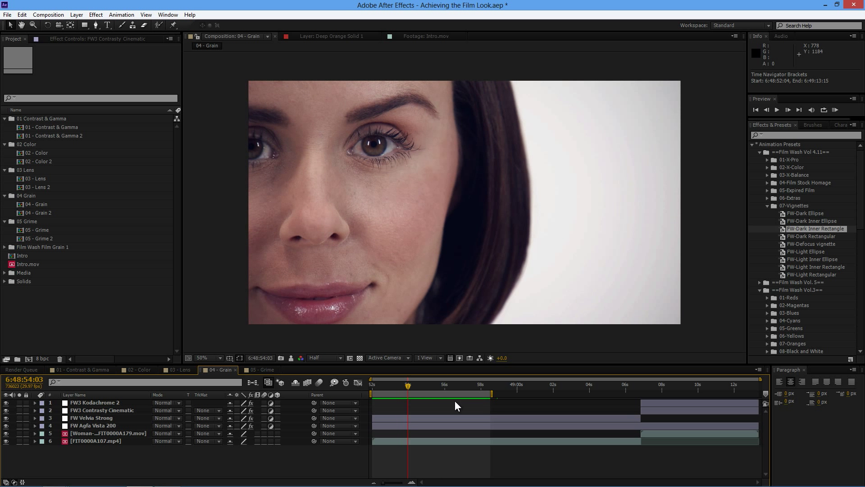
drag(410, 390, 438, 390)
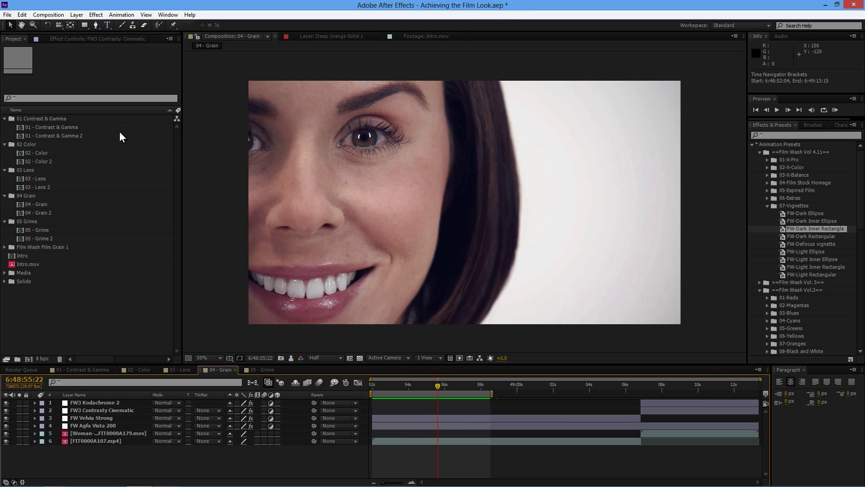
- Create Gray Solid 2, a 1920×1080 solid in neutral grey with saturation 0 and brightness 50
click(55, 18)
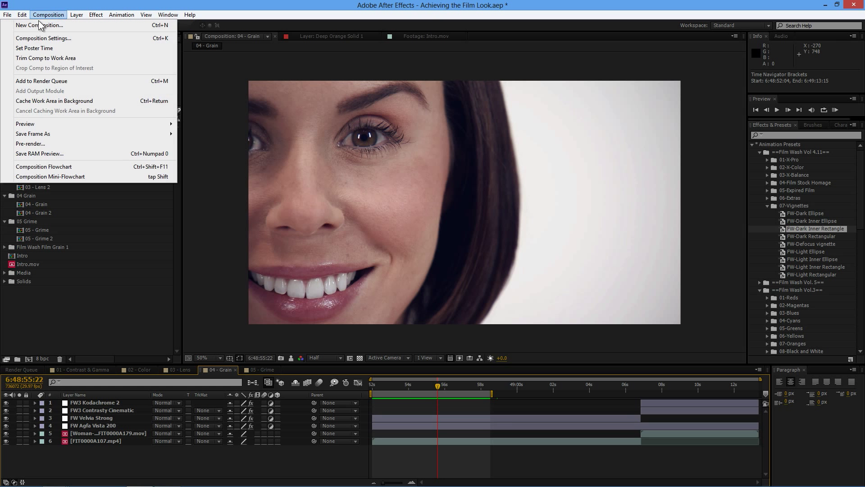
mouse_move(78, 20)
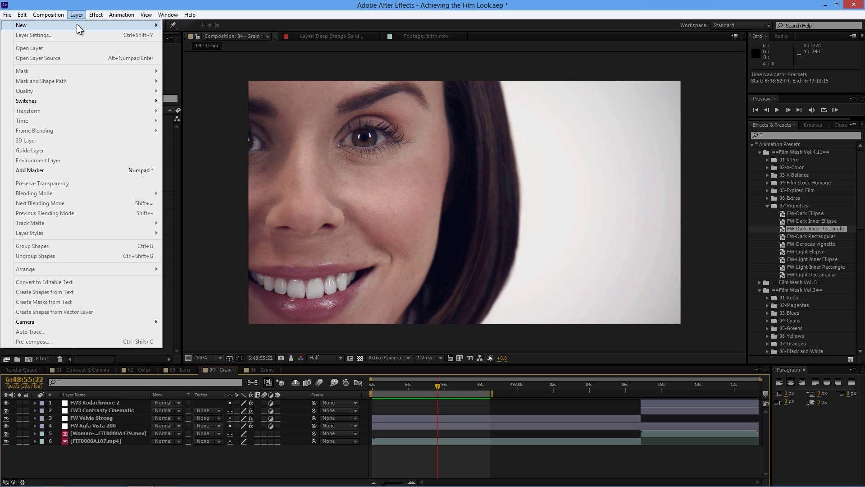
click(227, 35)
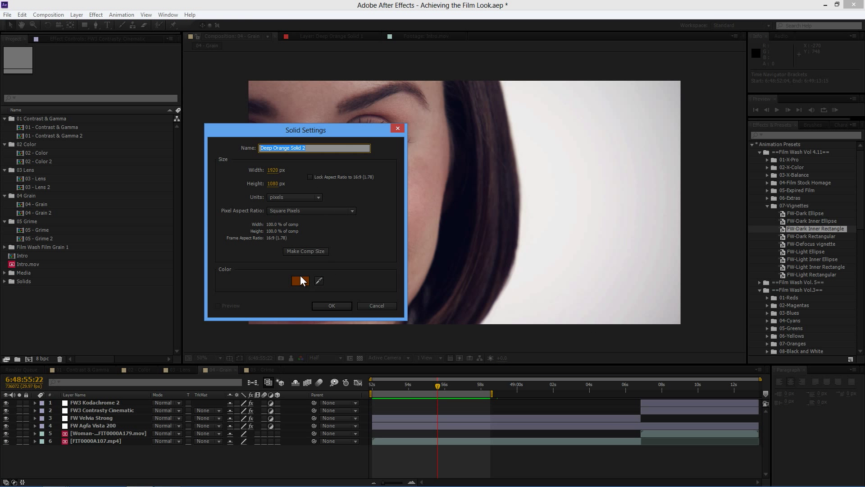
click(300, 281)
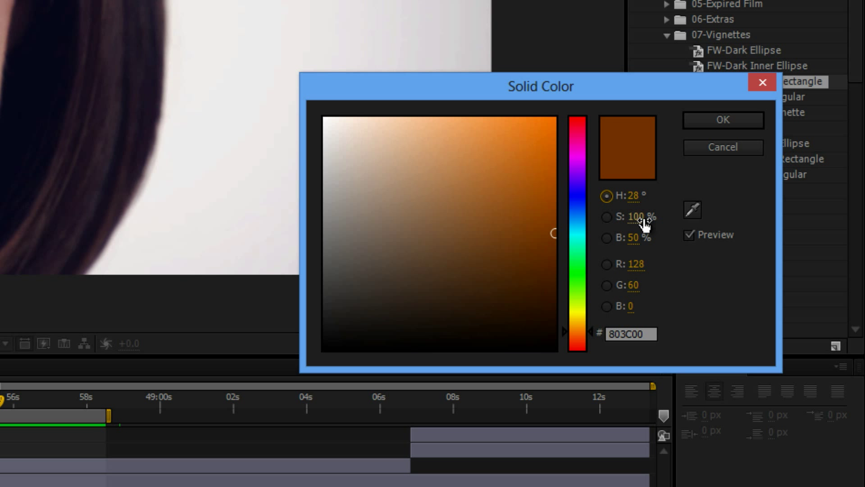
click(643, 218)
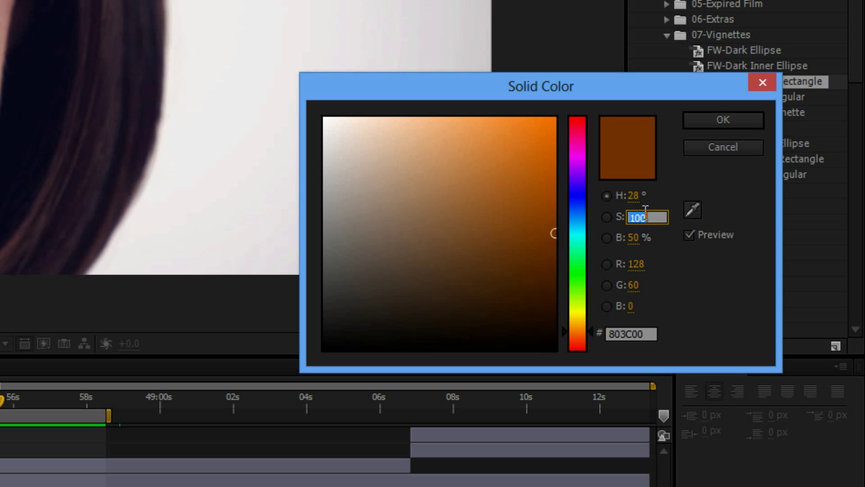
text(0)
key(Tab)
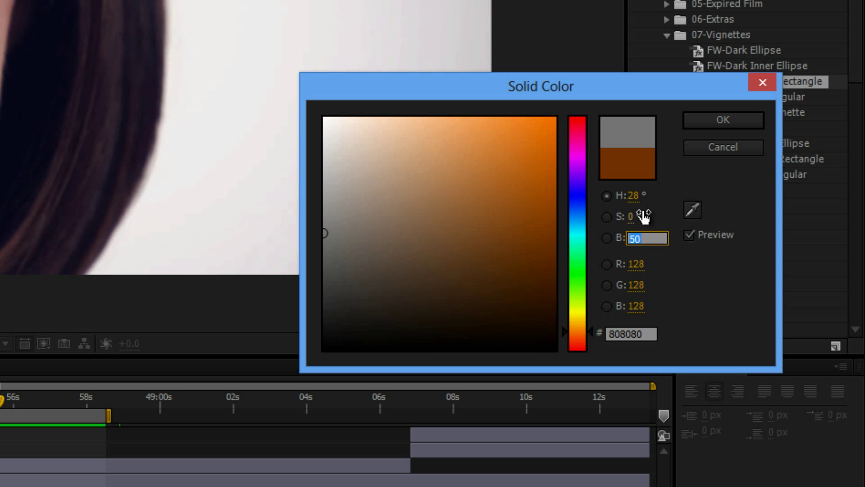
text(50)
key(Return)
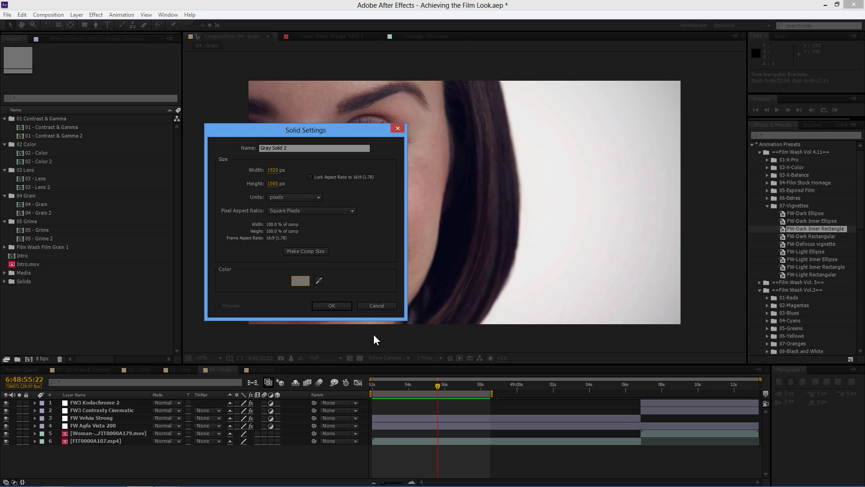
click(332, 306)
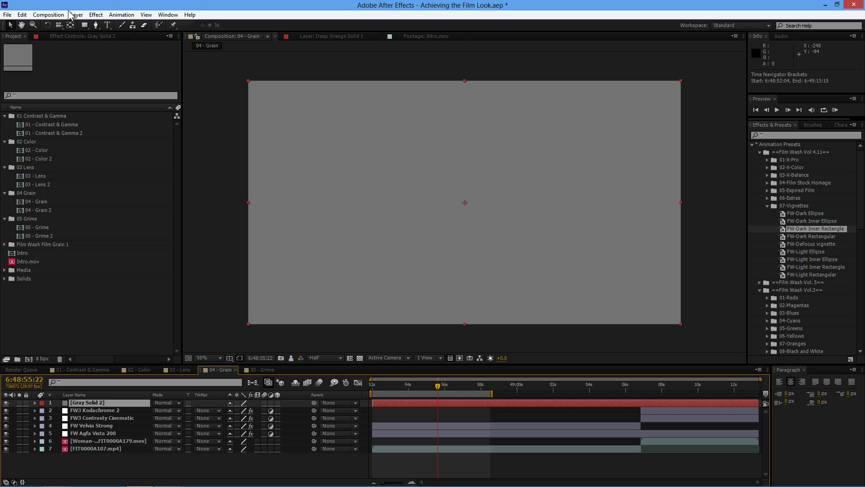
- Apply Noise to Gray Solid 2 with 10% Amount of Noise, viewing at 100%
click(93, 16)
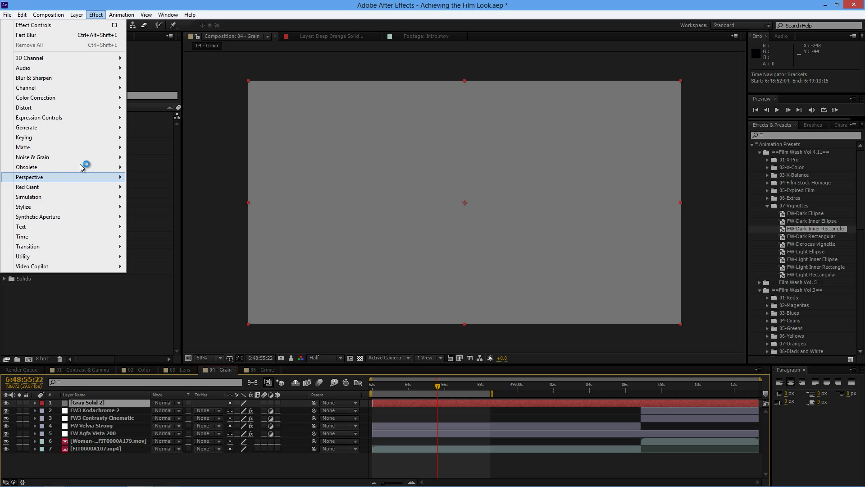
mouse_move(97, 162)
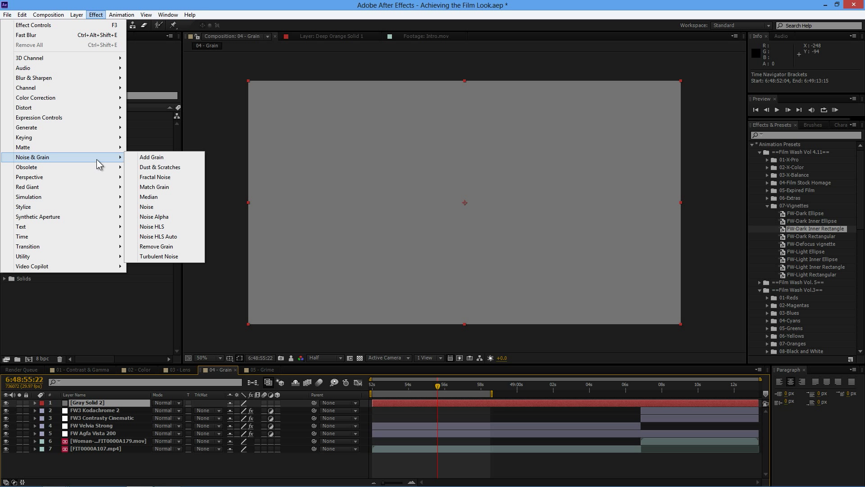
click(193, 212)
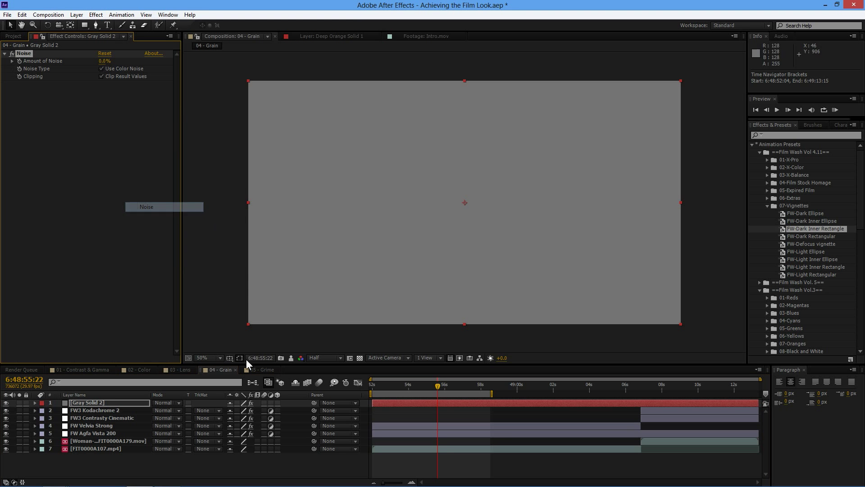
drag(102, 65, 110, 61)
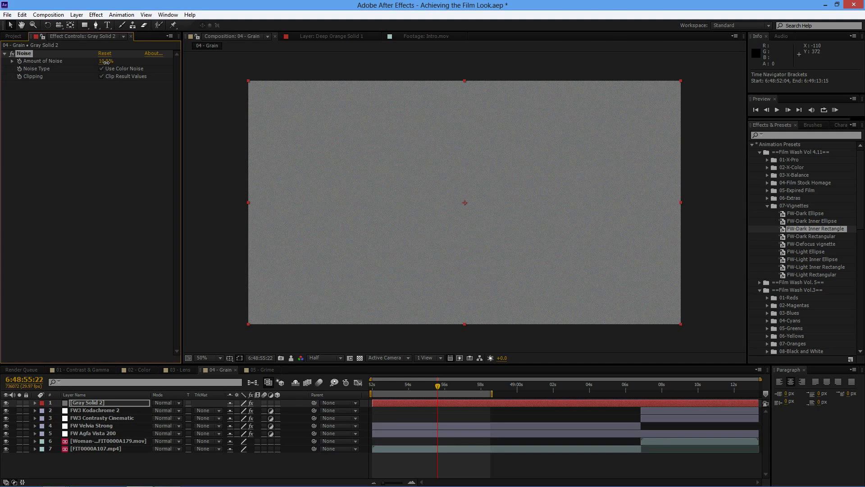
key(period)
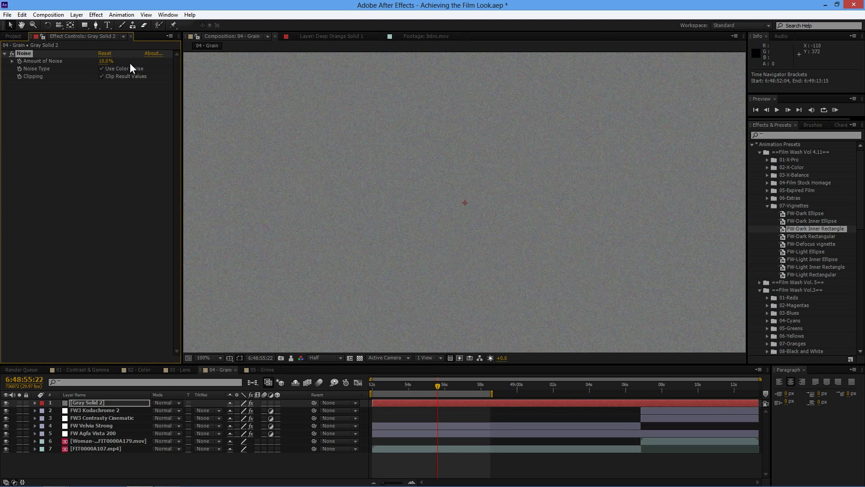
- Set viewer resolution to Full, blend Gray Solid 2 in Overlay mode, and RAM-preview the result
click(322, 358)
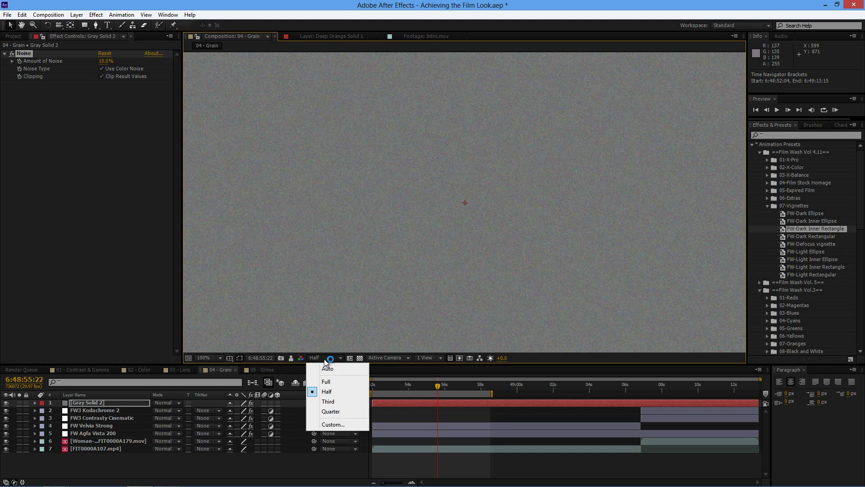
click(331, 381)
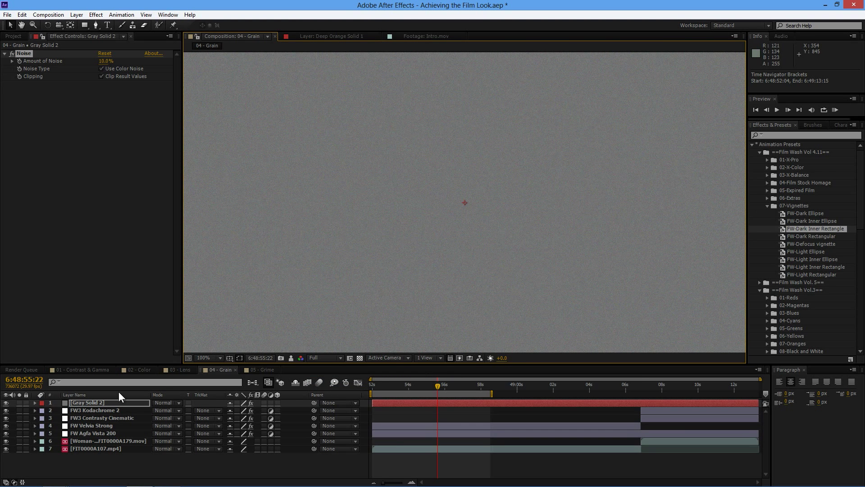
click(175, 402)
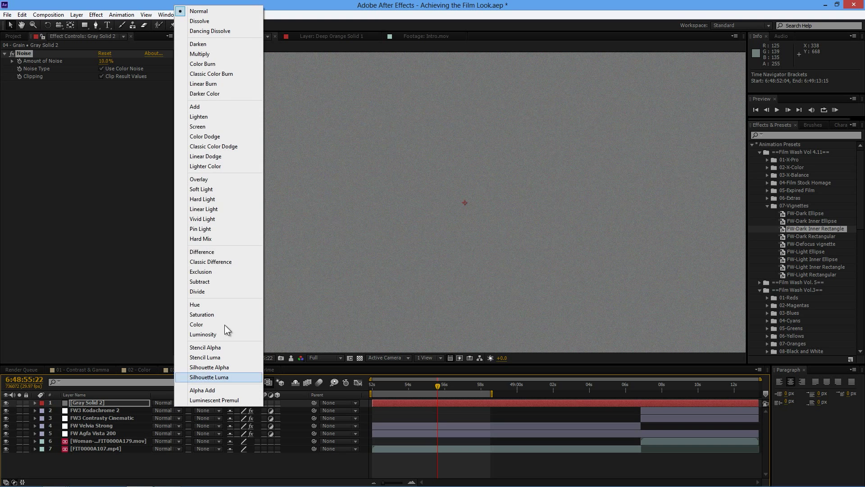
click(226, 180)
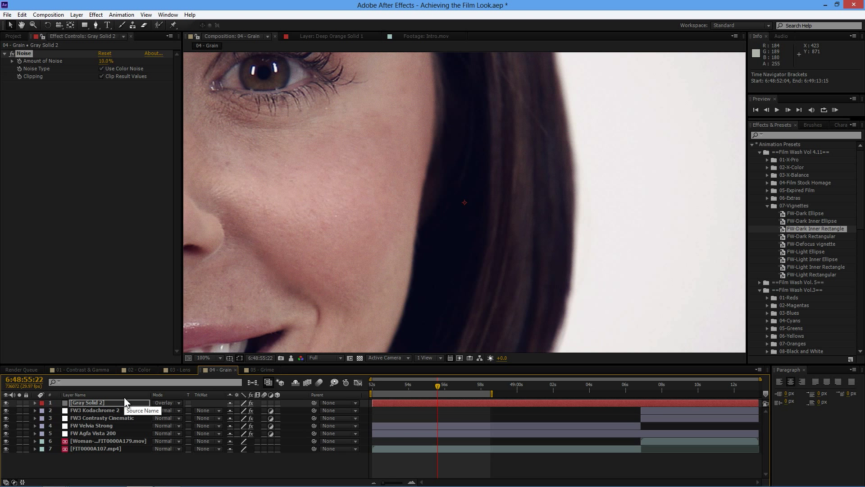
click(840, 110)
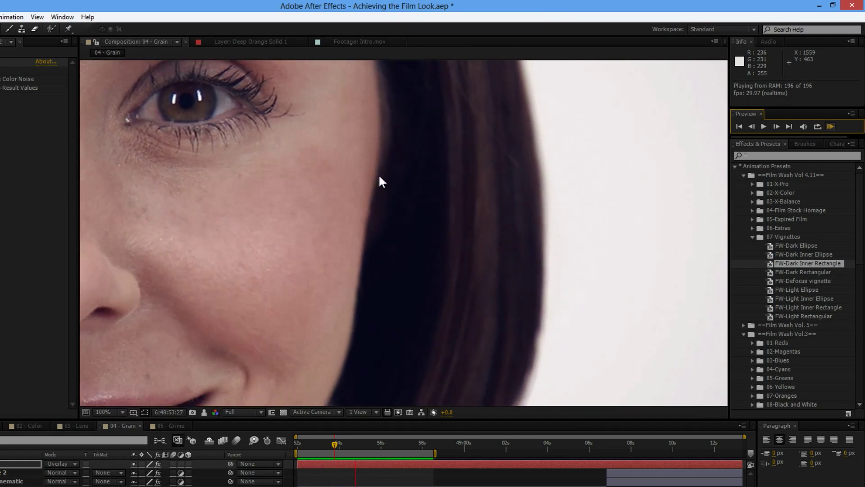
- Stop playback, raise the noise, and compare grain on and off in the red and green channels
key(space)
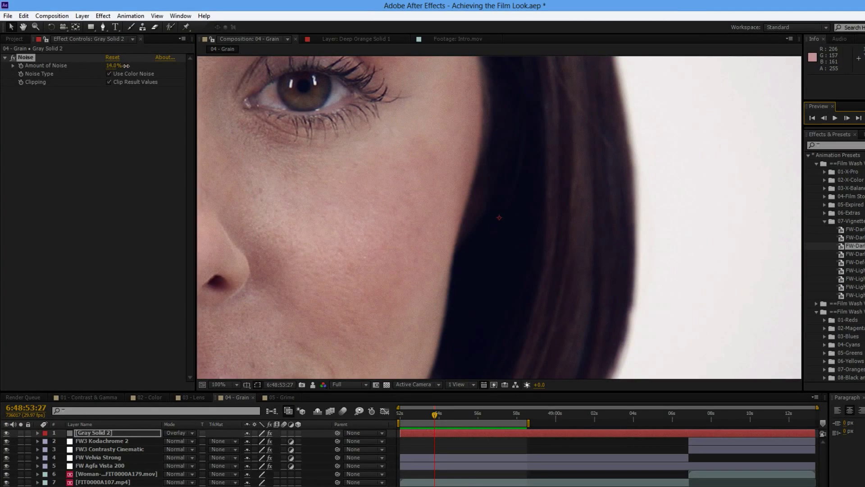
drag(125, 66, 123, 66)
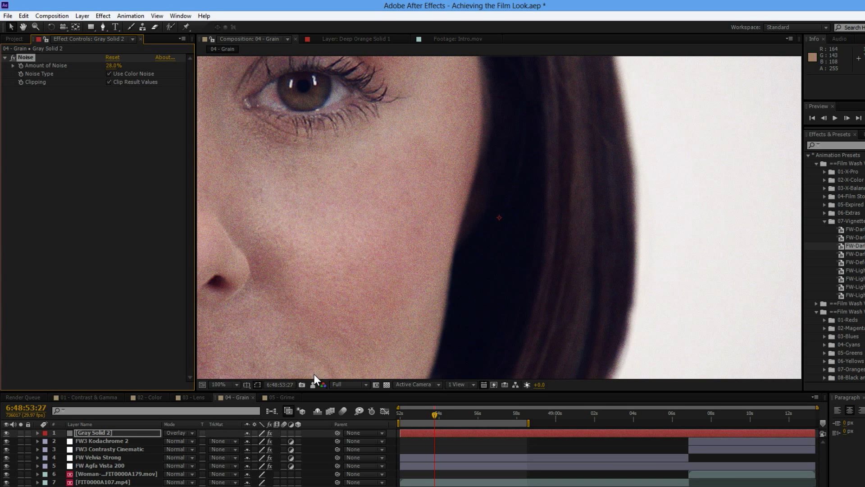
key(alt+1)
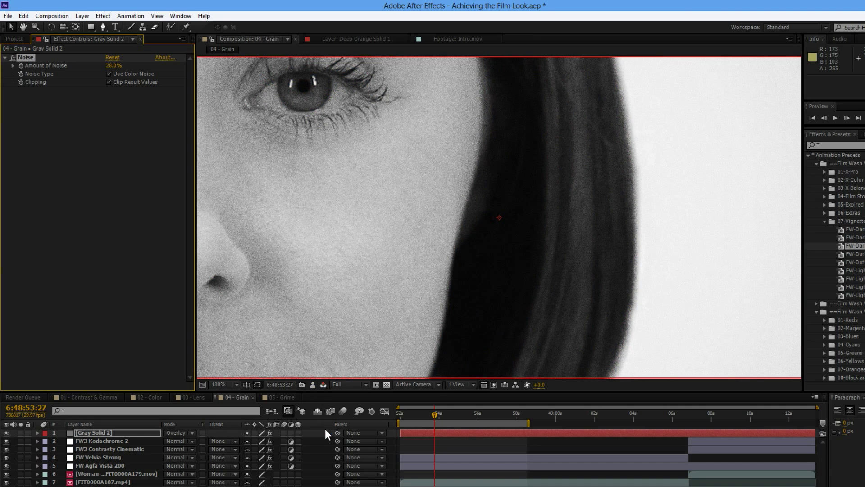
click(7, 432)
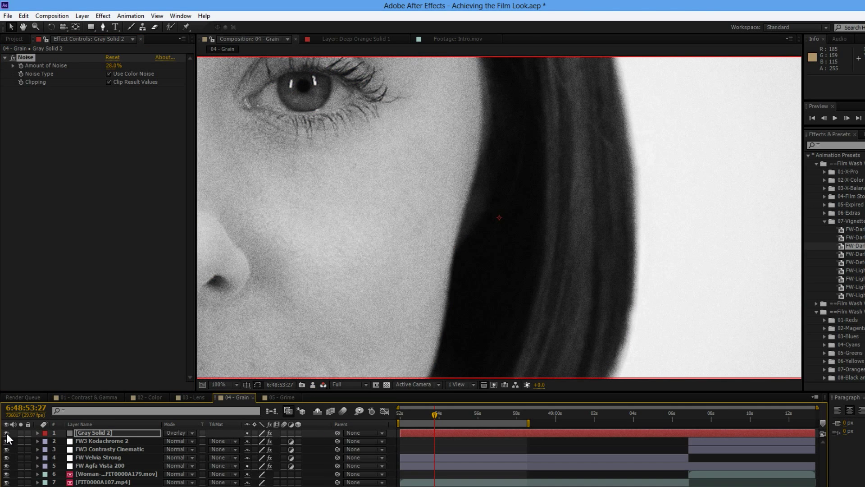
key(alt+2)
click(6, 432)
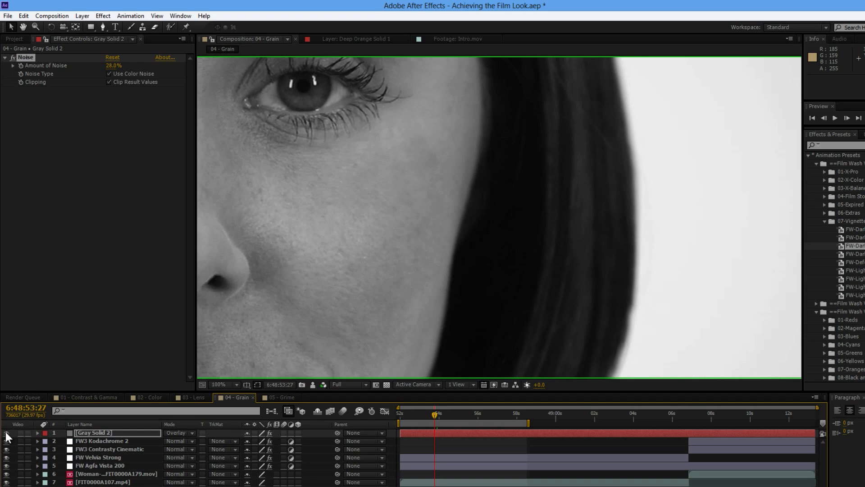
- Compare the grain in the blue channel, then set Amount of Noise to 17% and return to RGB
click(6, 433)
key(alt+3)
click(6, 432)
click(6, 433)
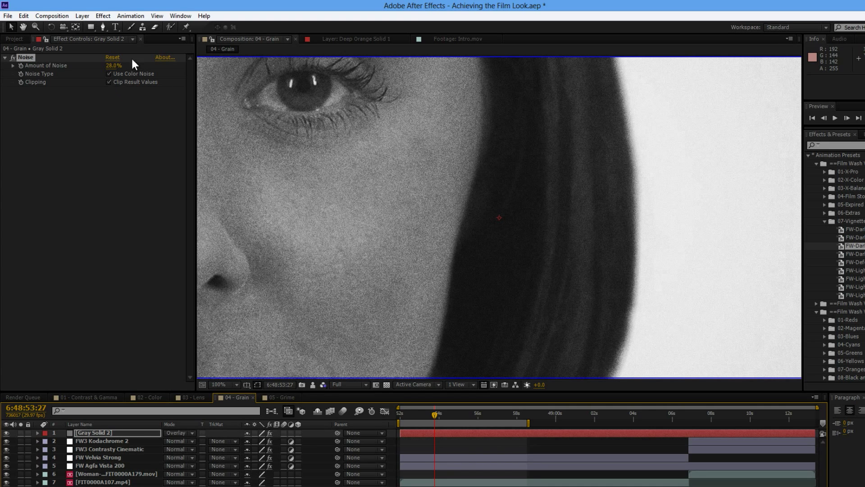
drag(111, 67, 92, 67)
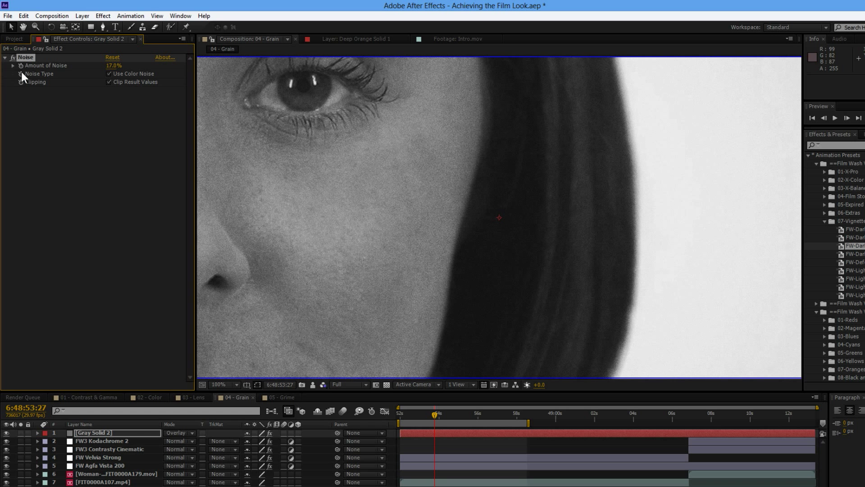
key(alt+3)
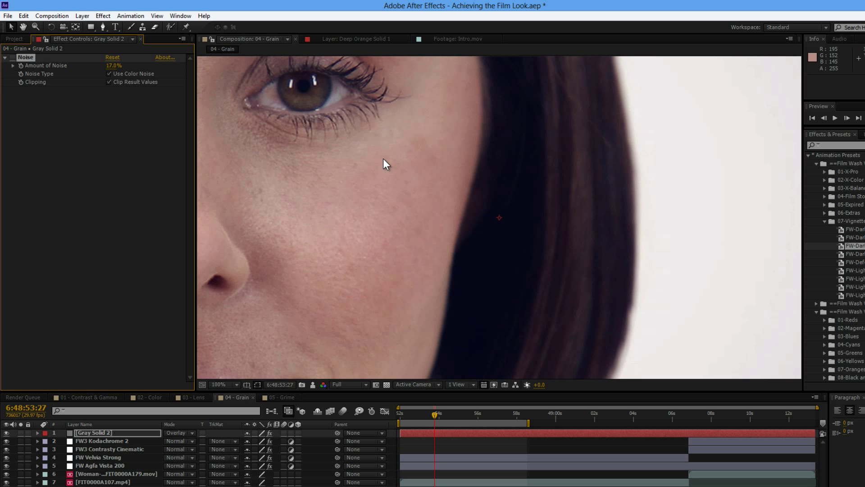
- Add Grain to Gray Solid 2 using the Kodak Vision 250D (5246) preset in Final Output viewing mode
click(103, 16)
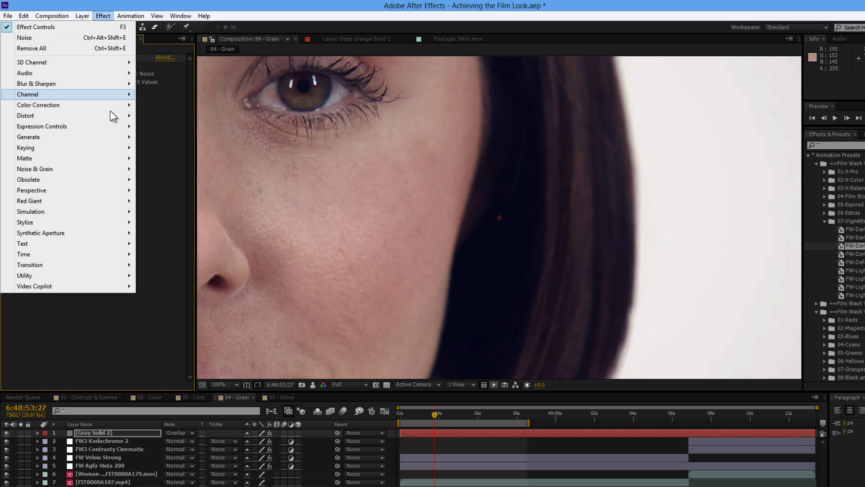
mouse_move(113, 169)
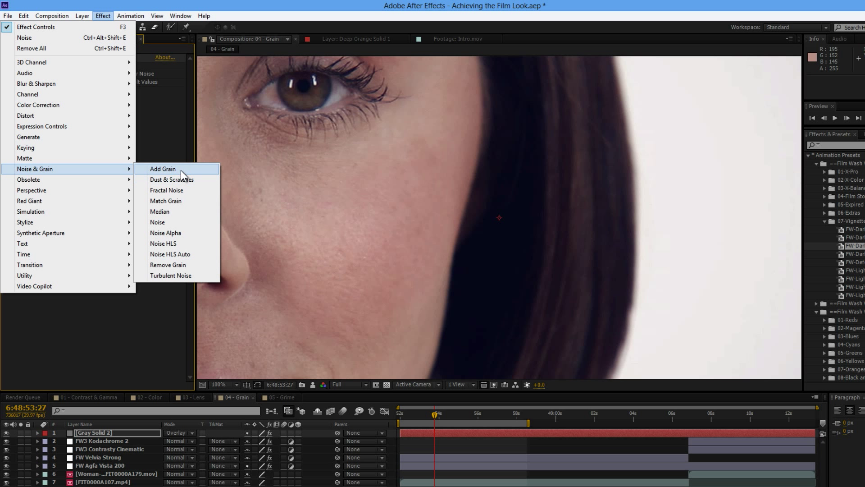
click(195, 168)
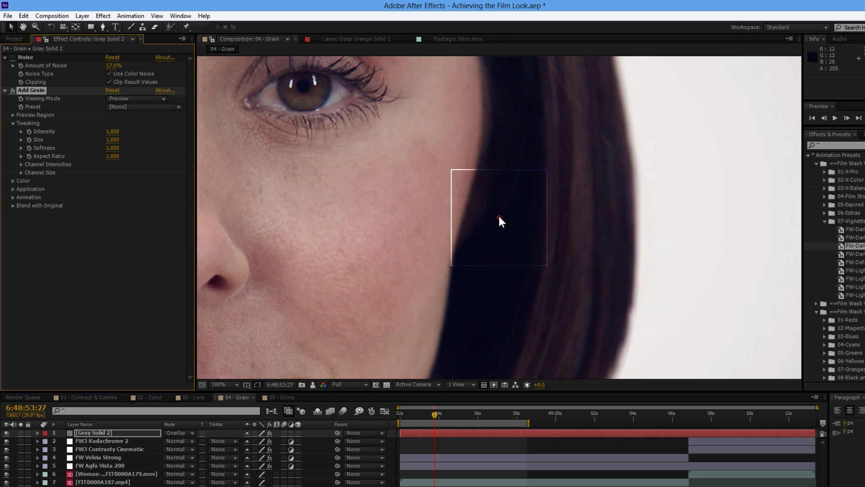
drag(499, 217, 450, 327)
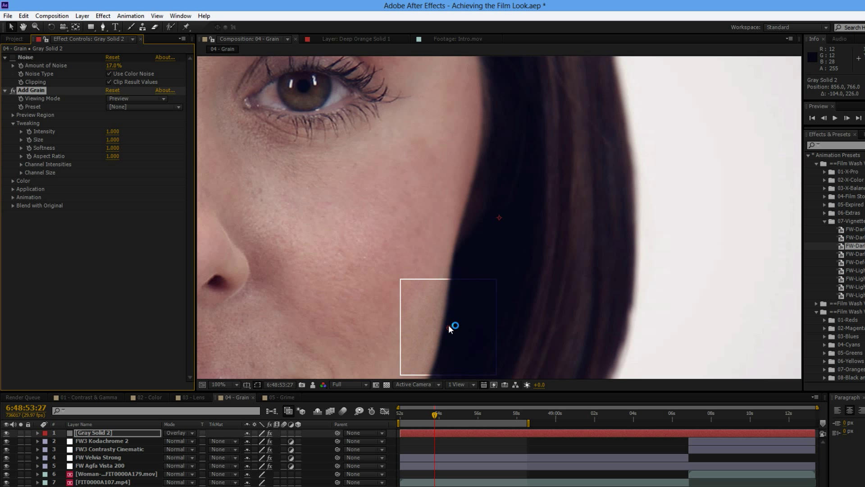
click(139, 107)
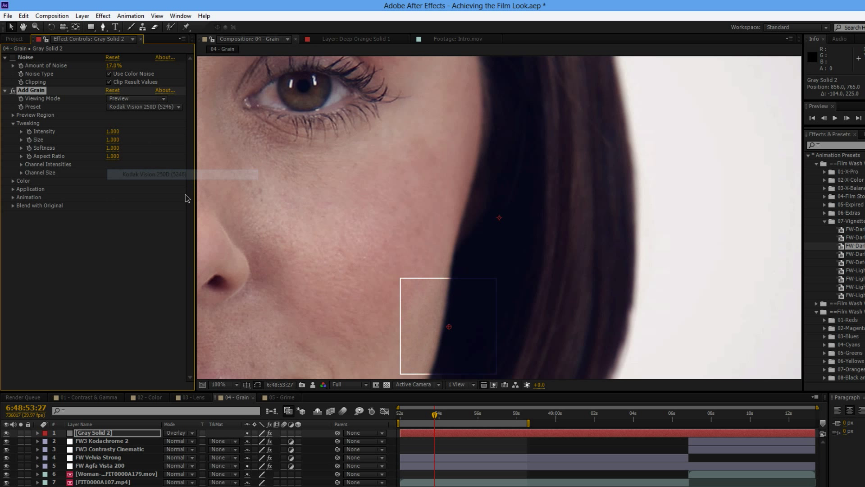
click(131, 99)
click(126, 130)
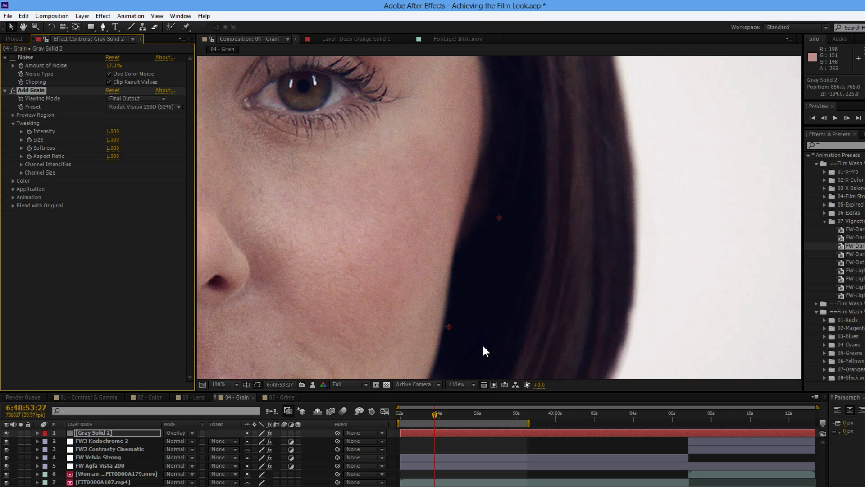
- Jump to a later moment and RAM-preview the film grain
click(447, 413)
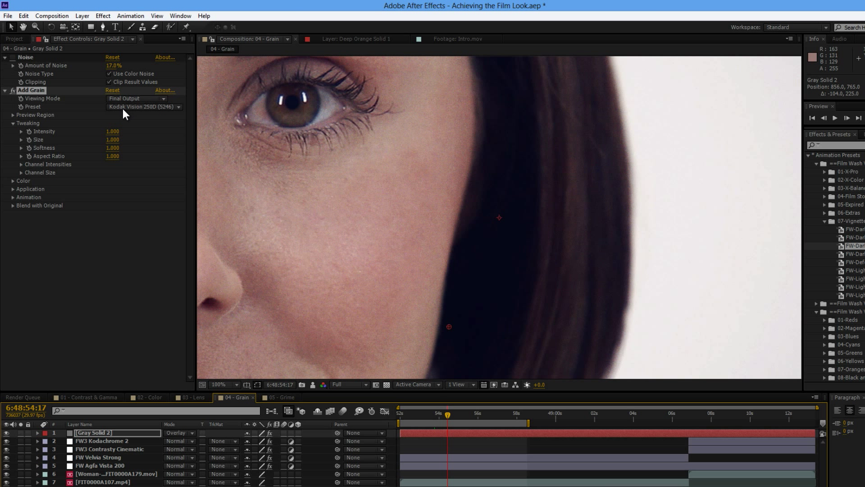
key(KP_0)
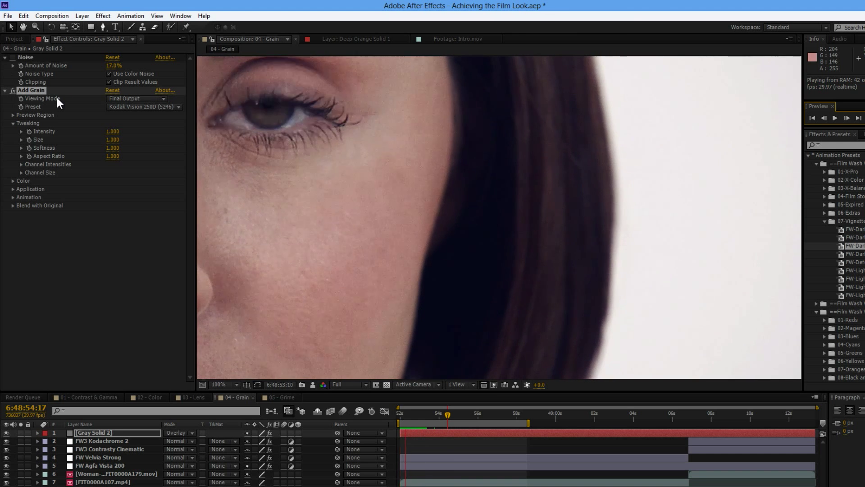
key(space)
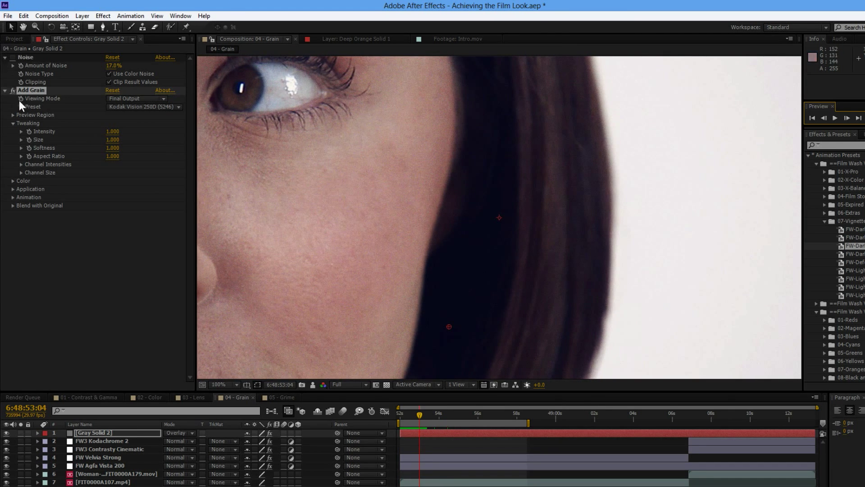
- Rename the grey solid layer to 'Grain' and hide it
click(6, 91)
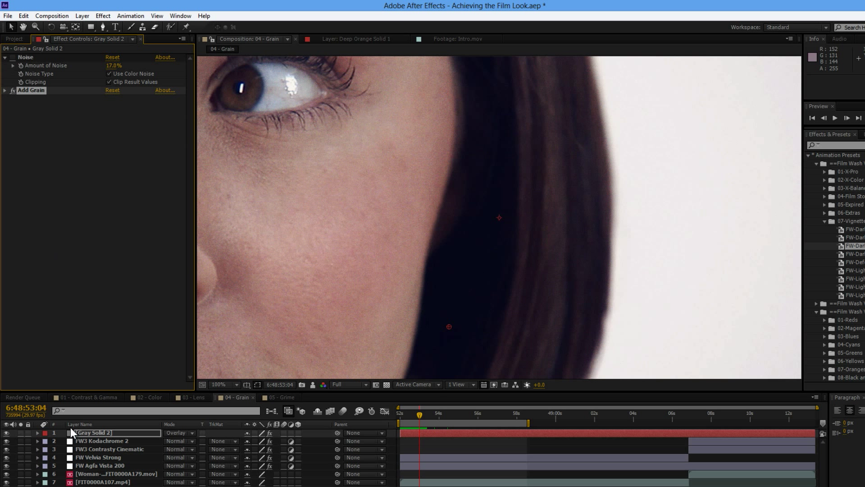
click(95, 433)
key(Return)
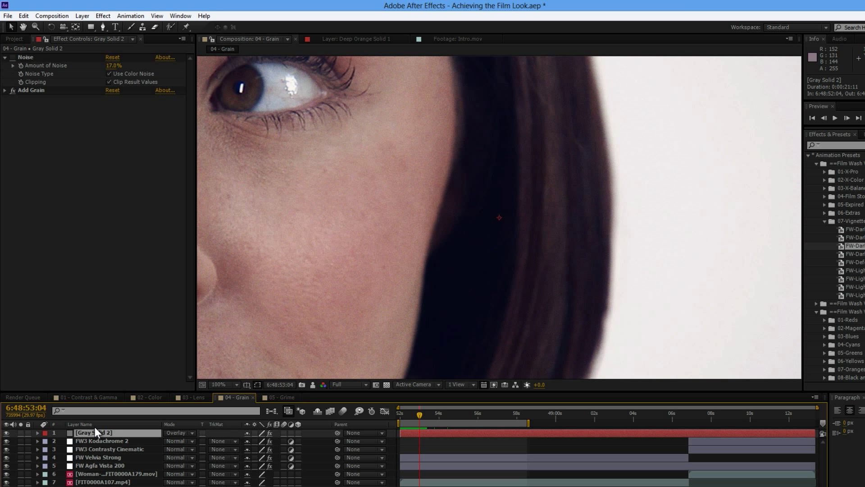
text(Gra)
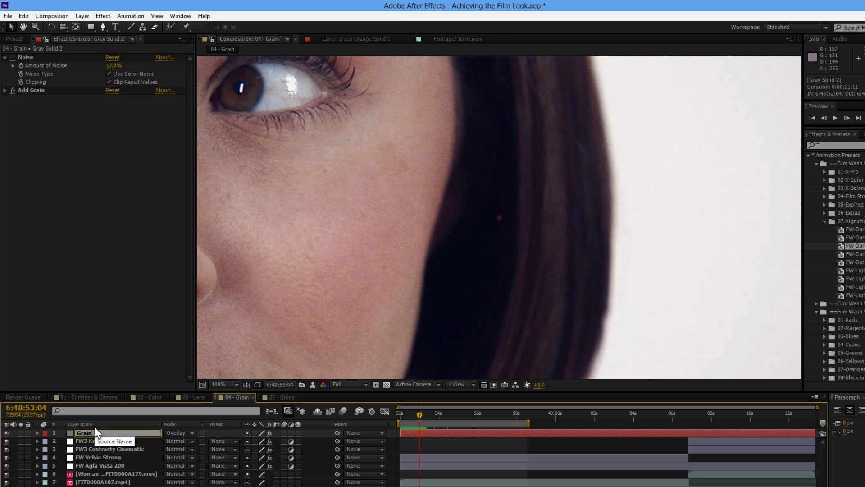
text(in)
key(Return)
click(6, 433)
- Create a new grey solid named 'Filmy Grain' and search Effects & Presets for 'filmy'
key(ctrl+alt+y)
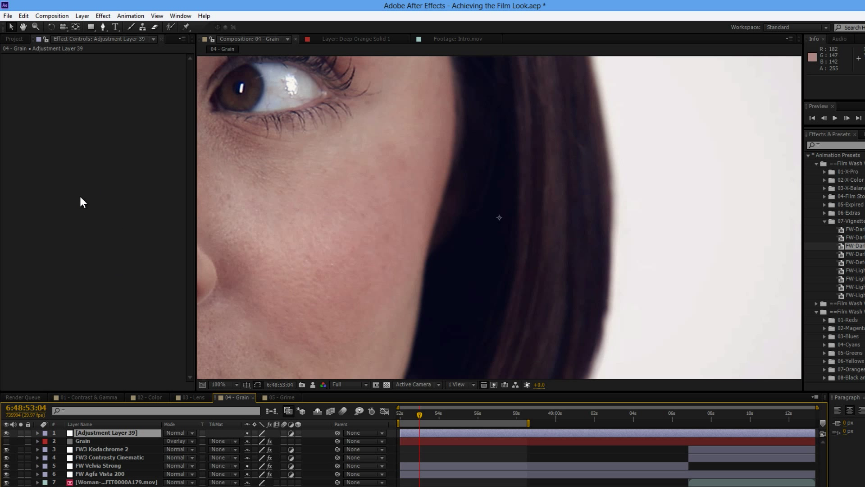
key(ctrl+z)
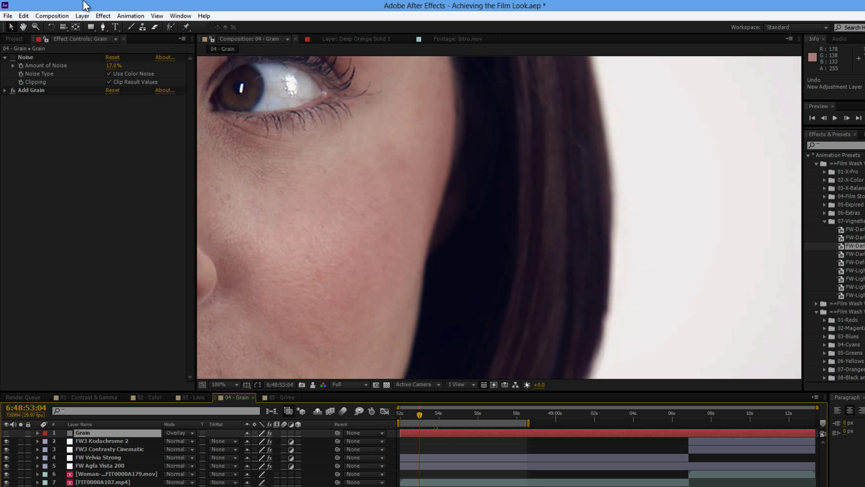
click(82, 16)
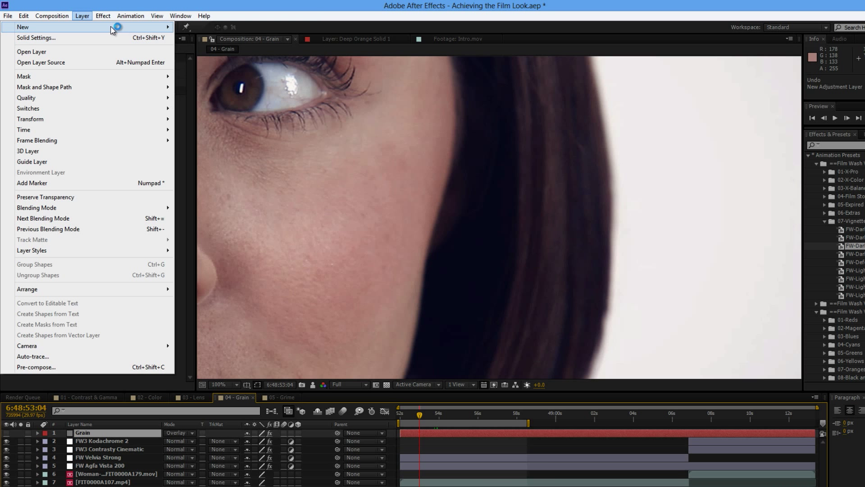
click(212, 37)
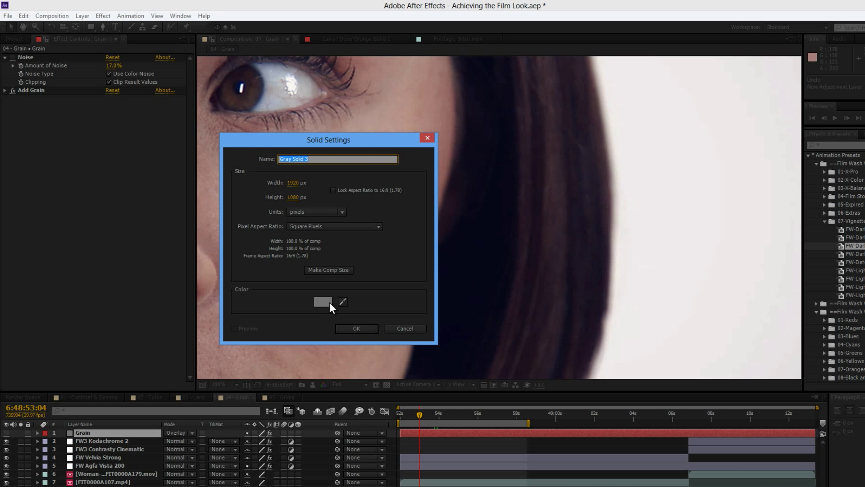
text(Filmy Grain)
key(Return)
click(847, 146)
text(filmy)
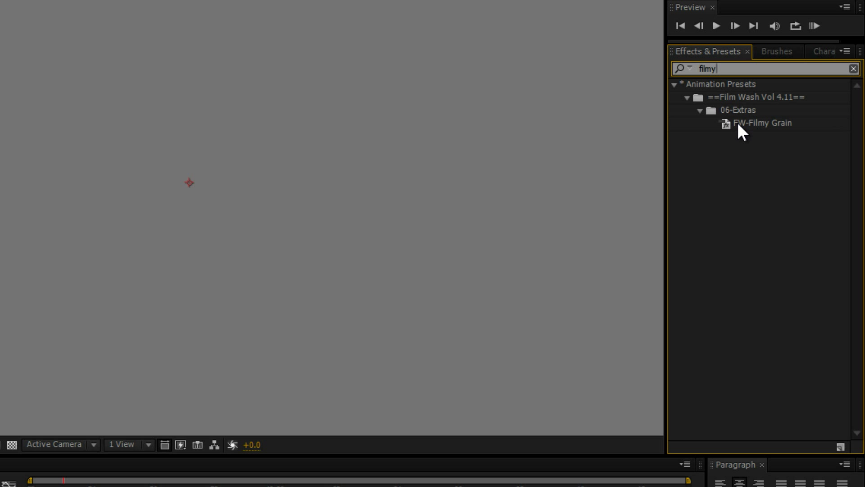
- Apply the FW-Filmy Grain preset to the Filmy Grain layer and expand its controls
drag(727, 122, 80, 355)
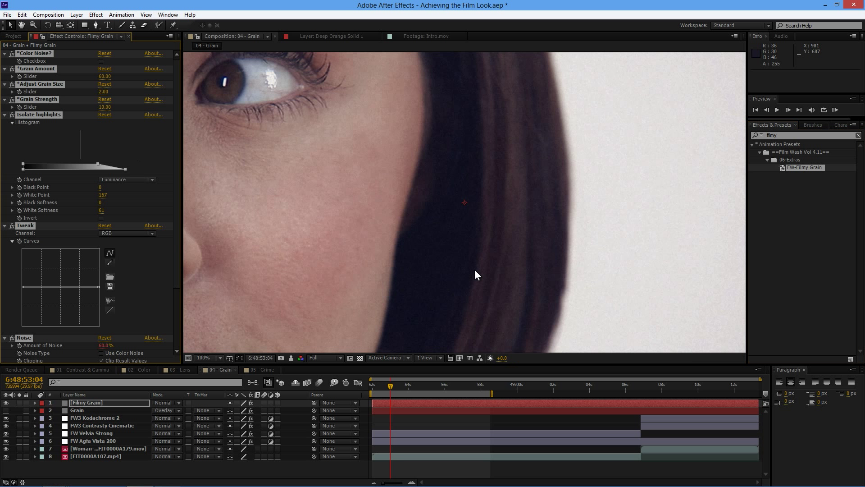
ctrl+click(4, 53)
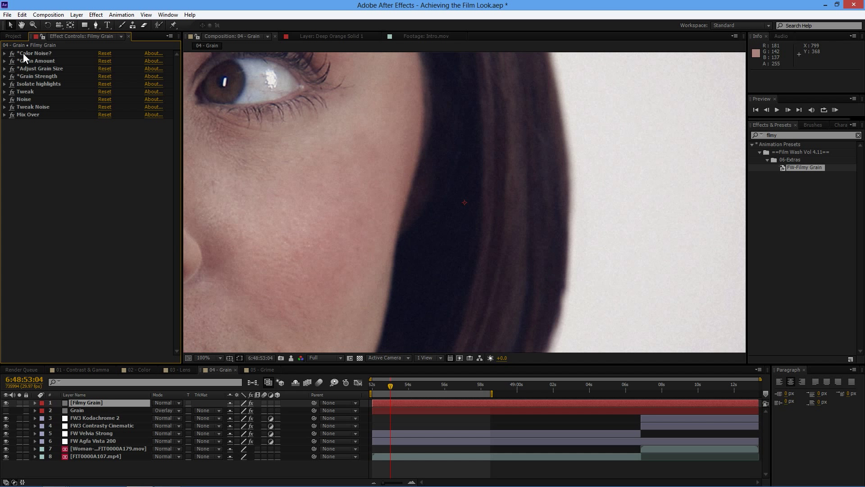
click(5, 54)
click(4, 68)
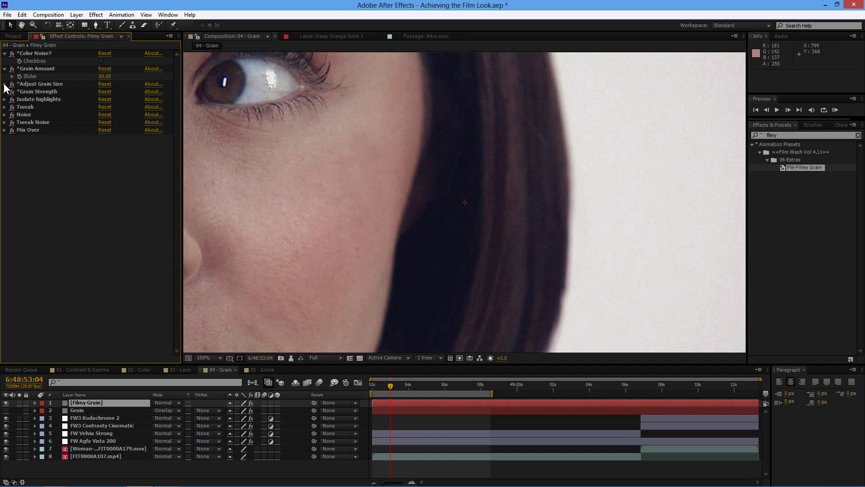
click(4, 84)
click(5, 99)
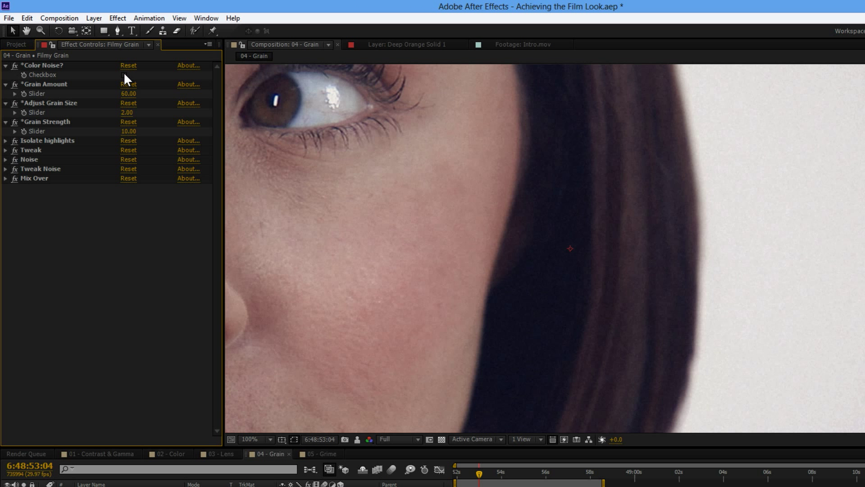
- Turn on Color Noise, set Grain Amount to 89 and Grain Strength to 30
click(125, 74)
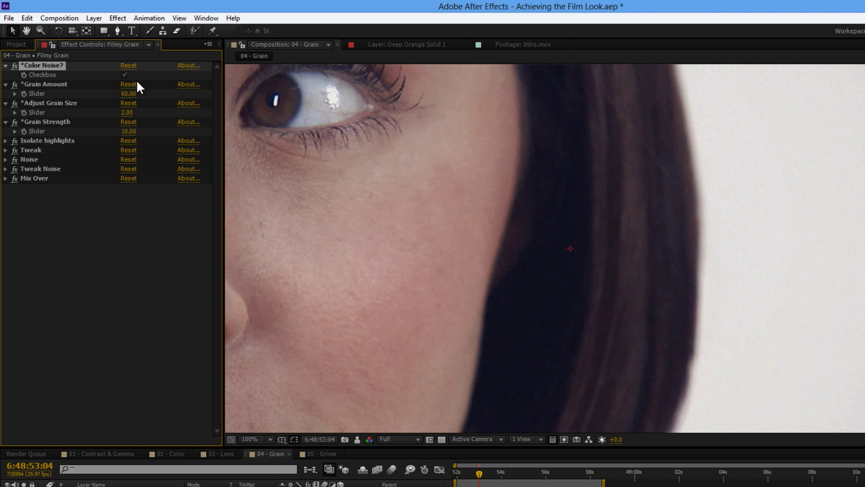
click(147, 93)
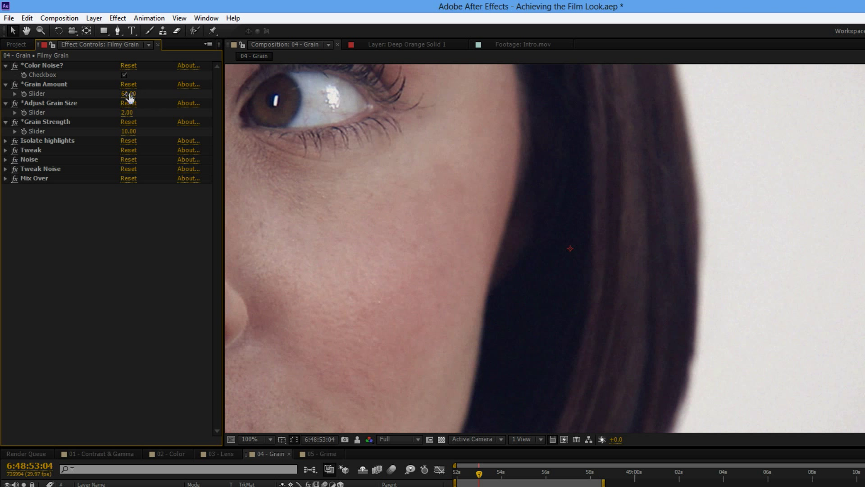
drag(132, 96, 150, 97)
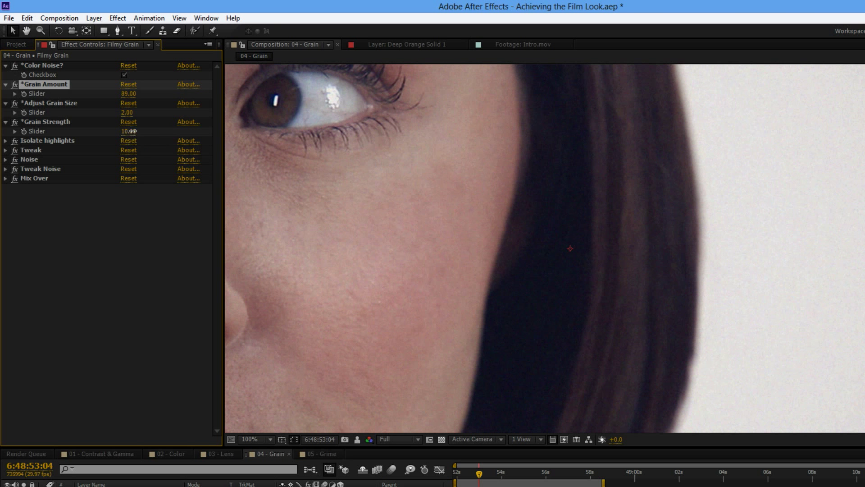
drag(128, 131, 144, 132)
- Blend the Filmy Grain layer in Overlay mode and zoom out to the whole frame
click(194, 485)
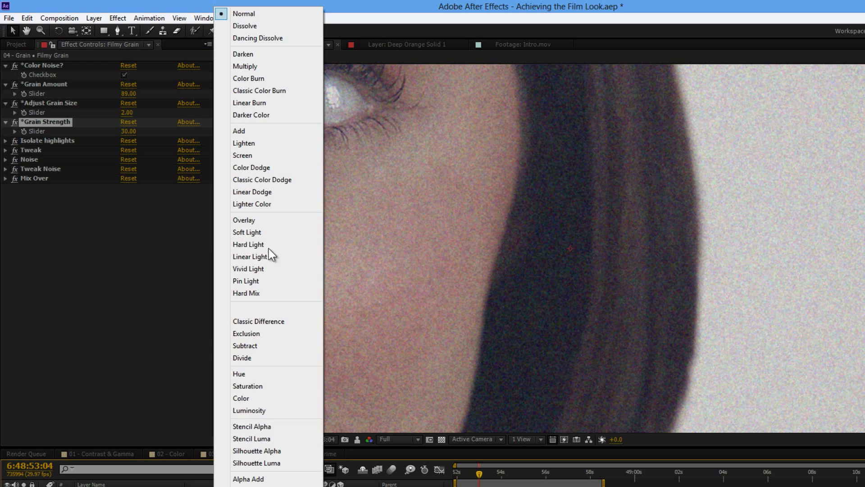
click(272, 221)
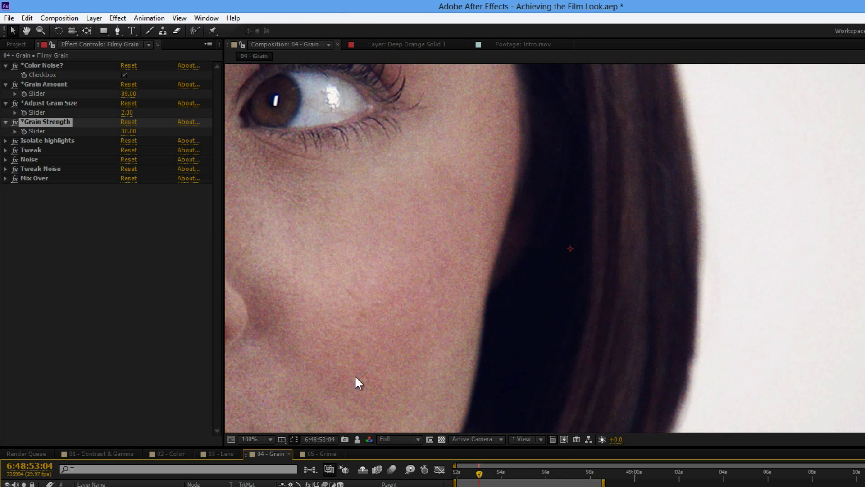
key(comma)
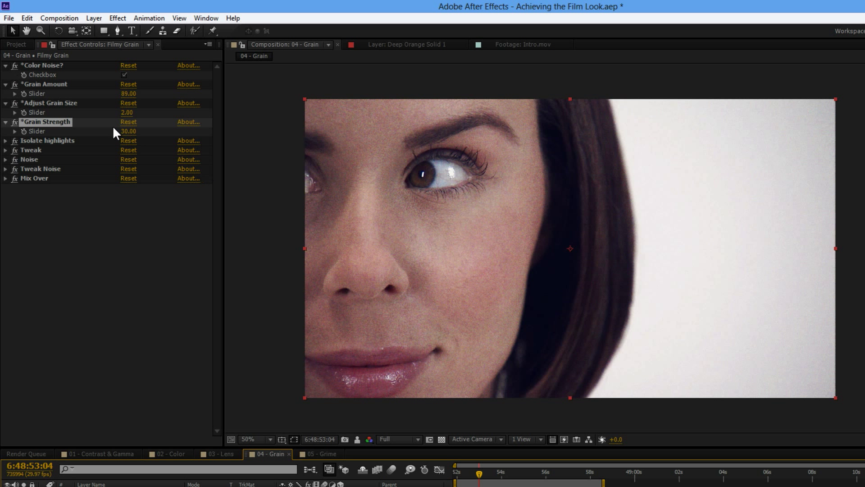
- Set Grain Strength to 15 at 100% view, then inspect the red channel around 57 seconds
click(126, 132)
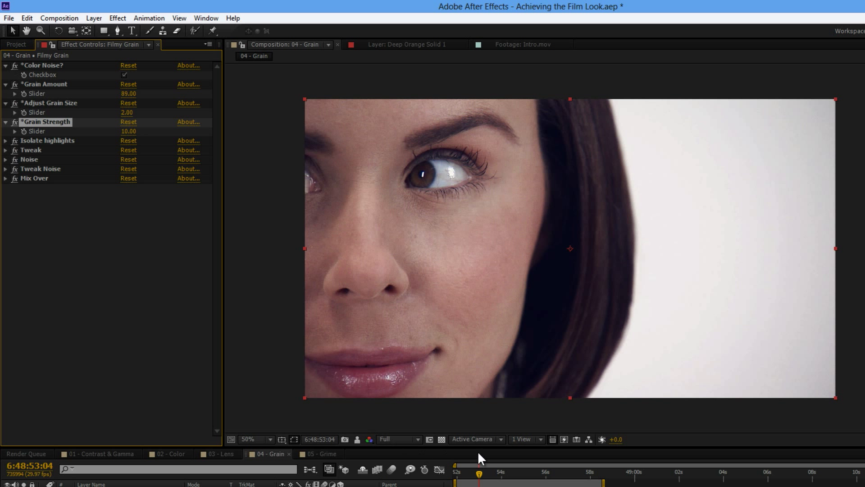
click(491, 470)
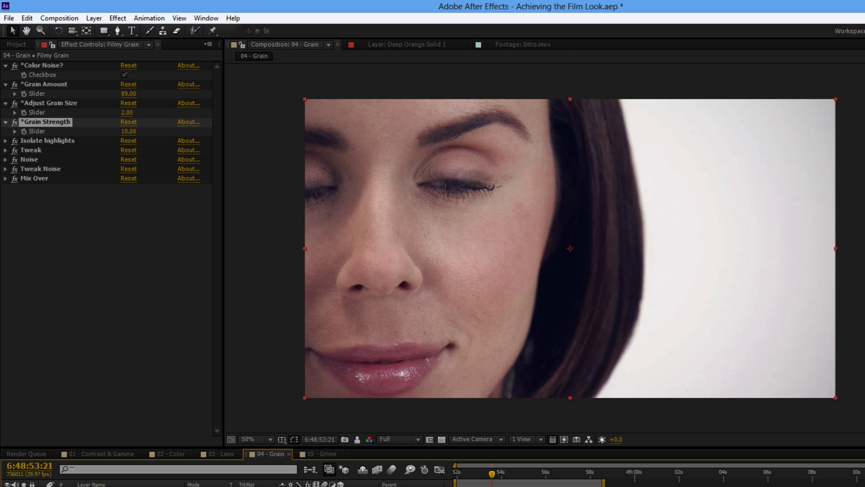
key(ctrl+shift+h)
key(slash)
drag(129, 131, 131, 131)
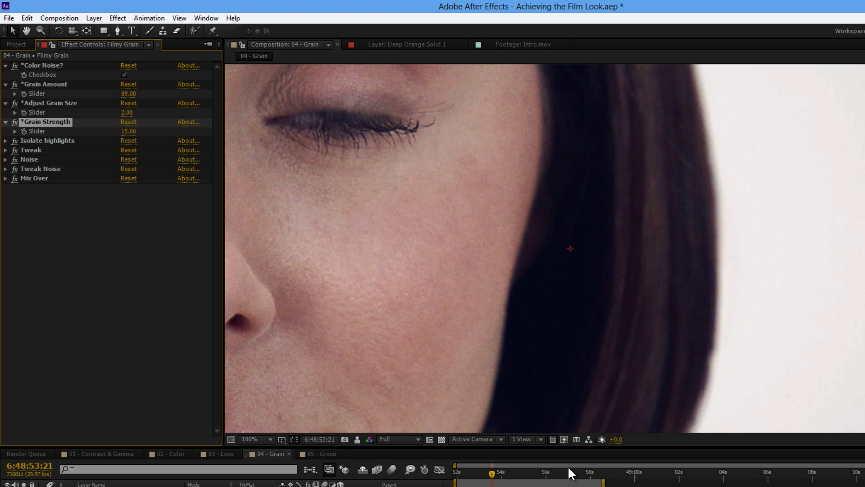
drag(571, 466, 586, 472)
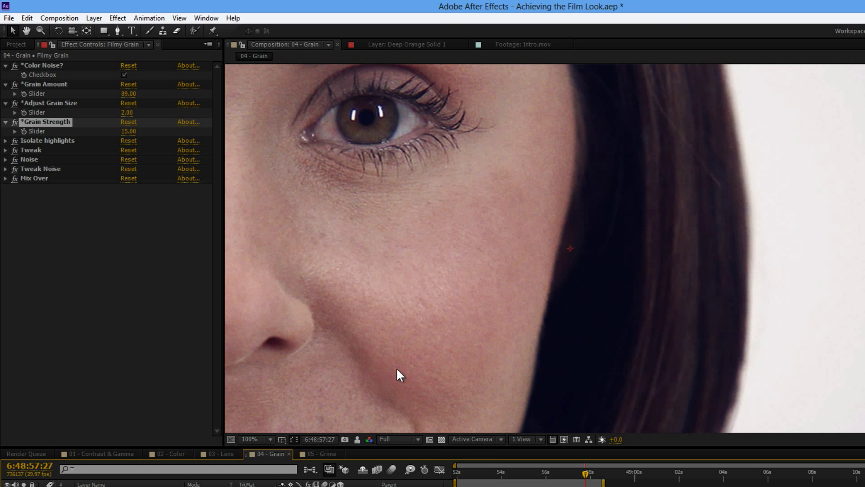
key(alt+1)
- View the blue channel and switch the Grain layer from Add Grain to the Noise effect
key(alt+2)
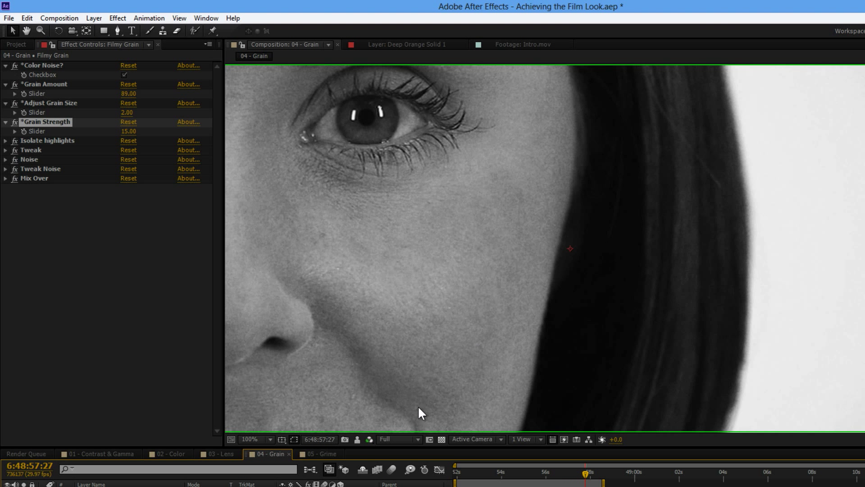
key(alt+3)
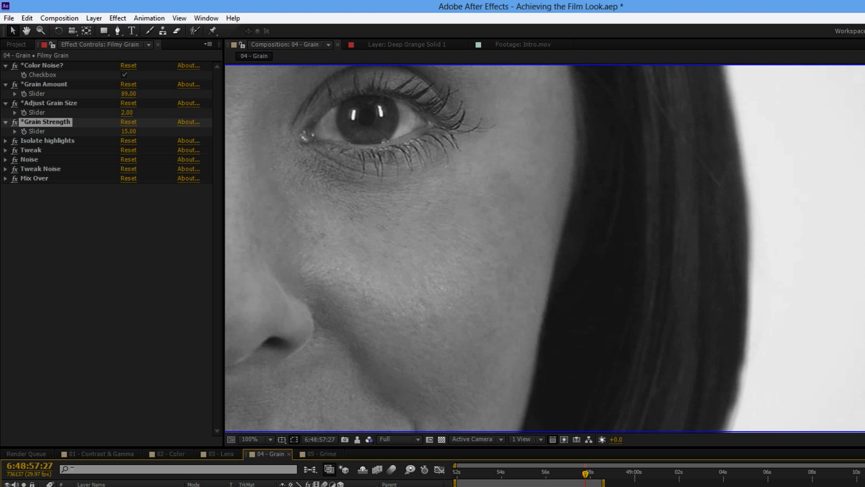
click(113, 483)
click(14, 66)
click(14, 102)
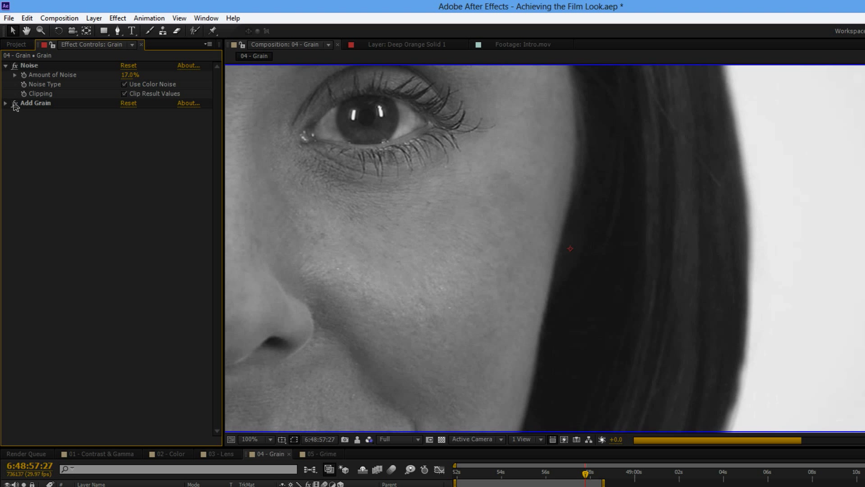
- Compare the Grain layer's 17% noise against the stored Filmy Grain snapshot
click(346, 437)
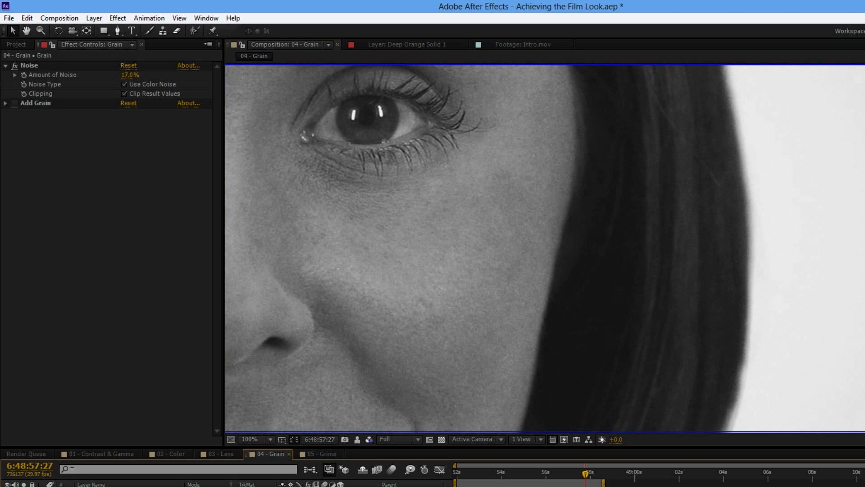
click(503, 319)
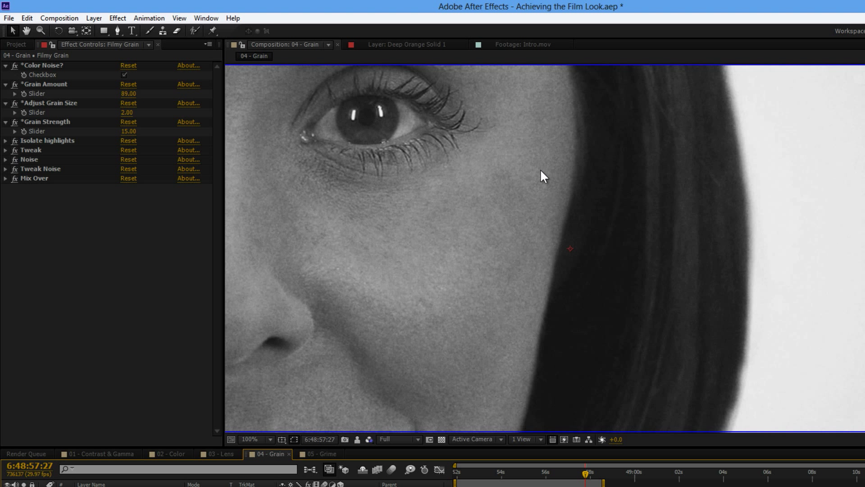
click(358, 437)
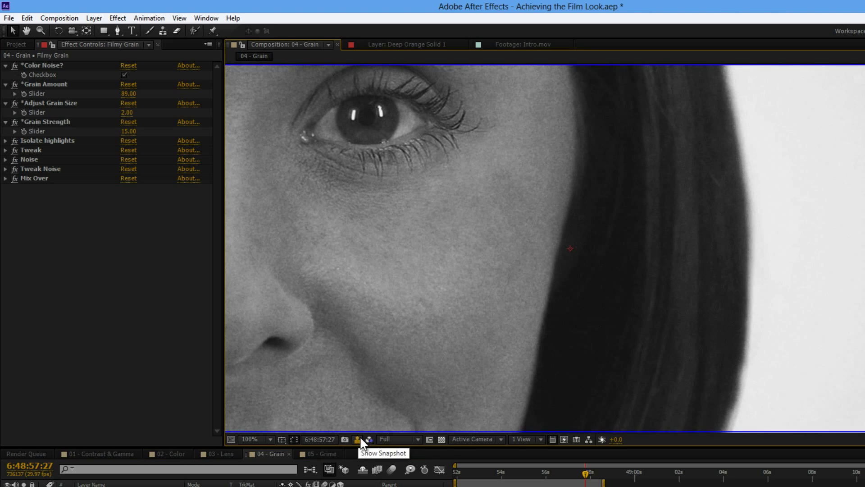
click(358, 439)
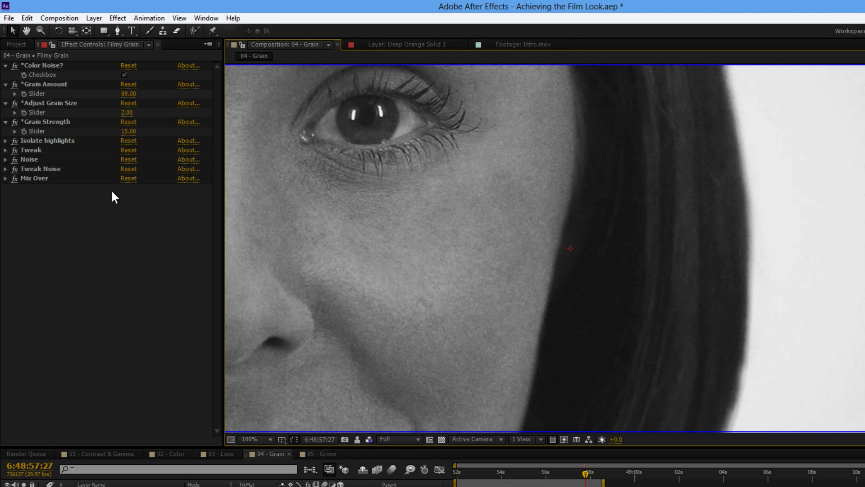
- Return the Composition viewer's channel display to full RGB colour
click(358, 439)
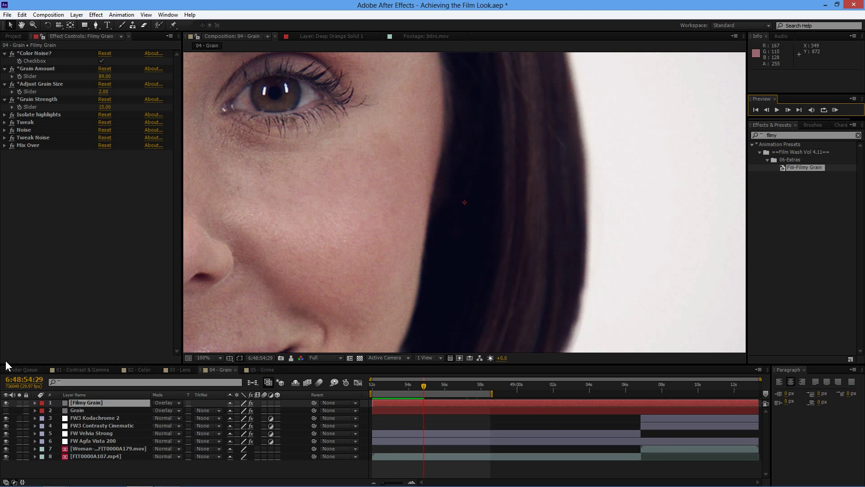
- Hide the Filmy Grain layer and select FW-FG1-Fine.mov in the Film Wash Film Grain 1 folder
click(7, 402)
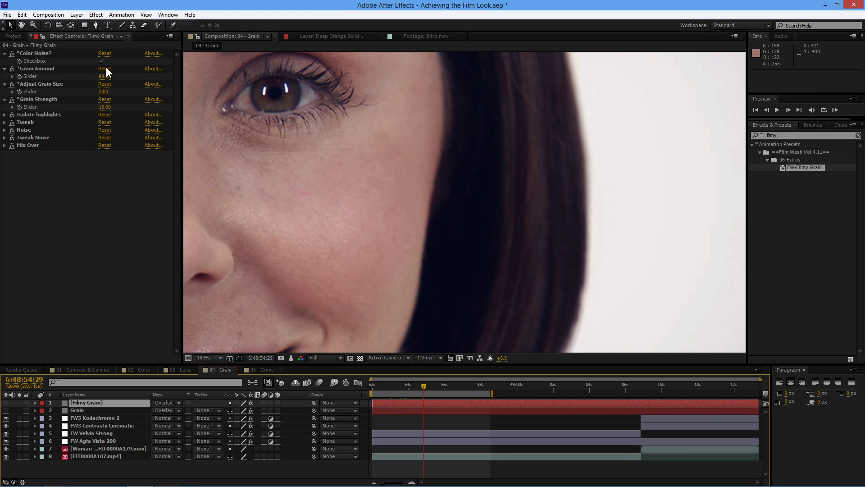
click(13, 37)
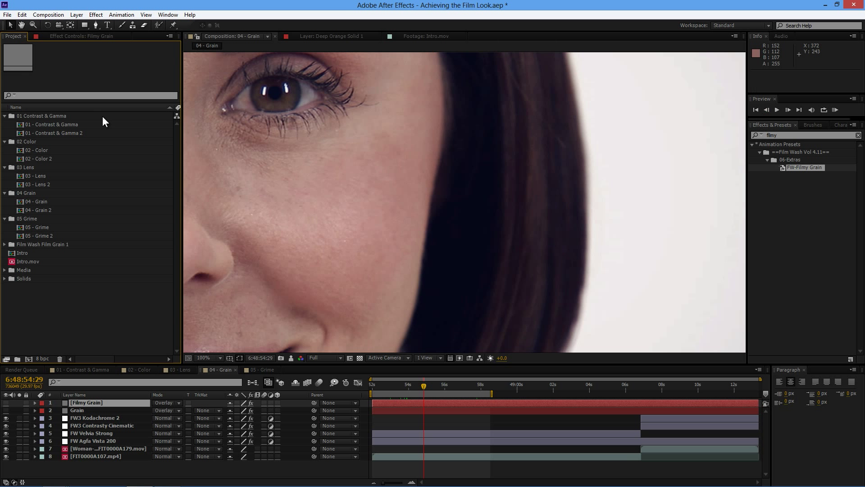
click(858, 135)
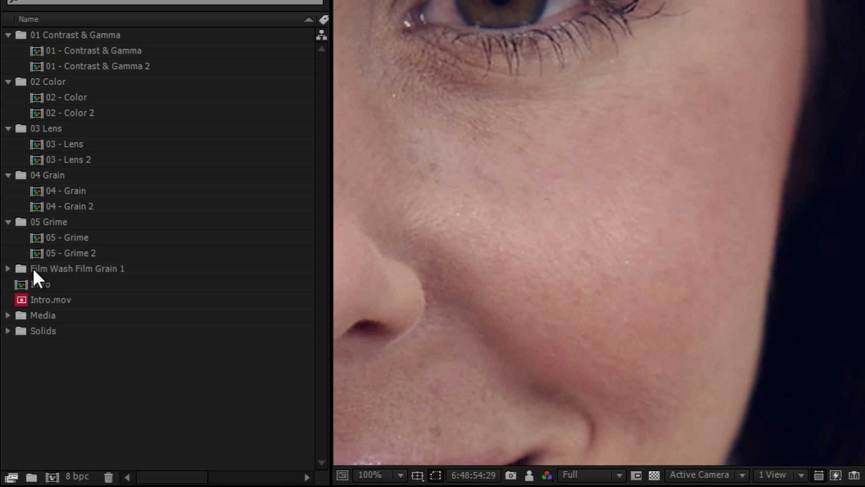
click(8, 268)
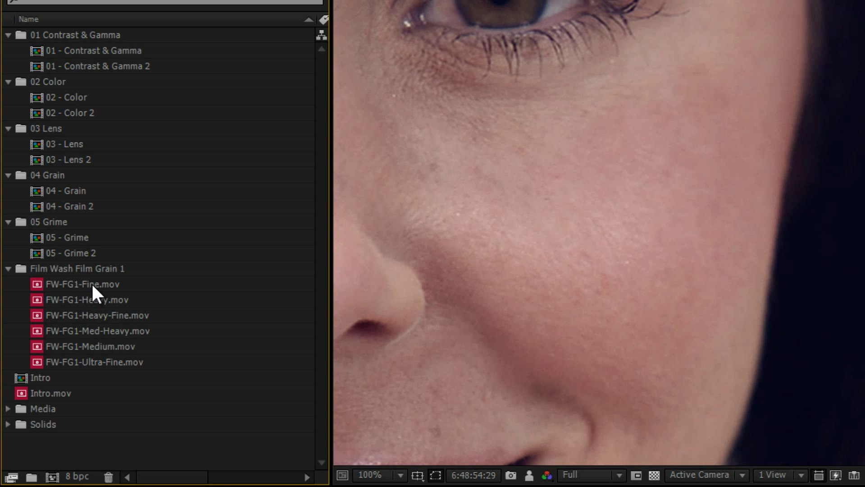
click(72, 283)
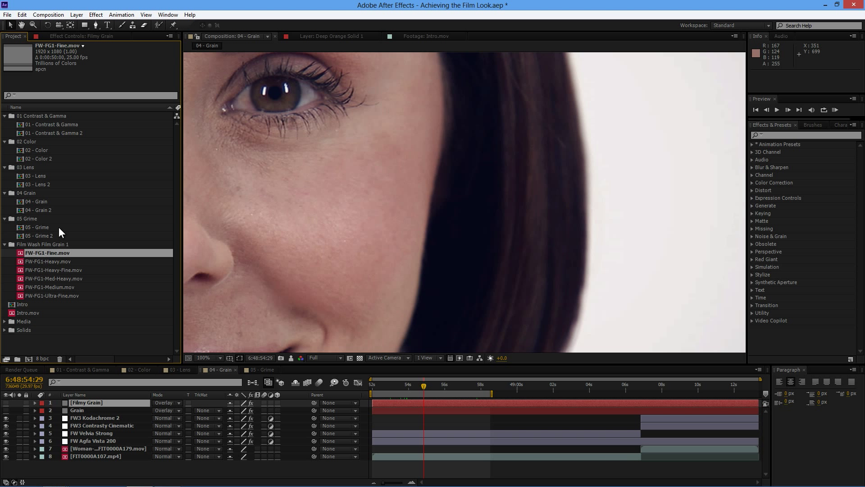
- Set FW-FG1-Fine.mov's footage interpretation to loop 5 times
right_click(36, 253)
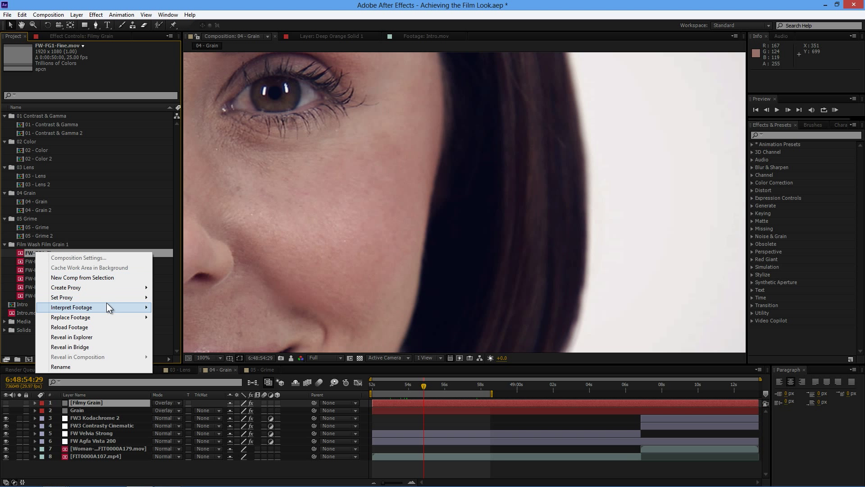
mouse_move(140, 307)
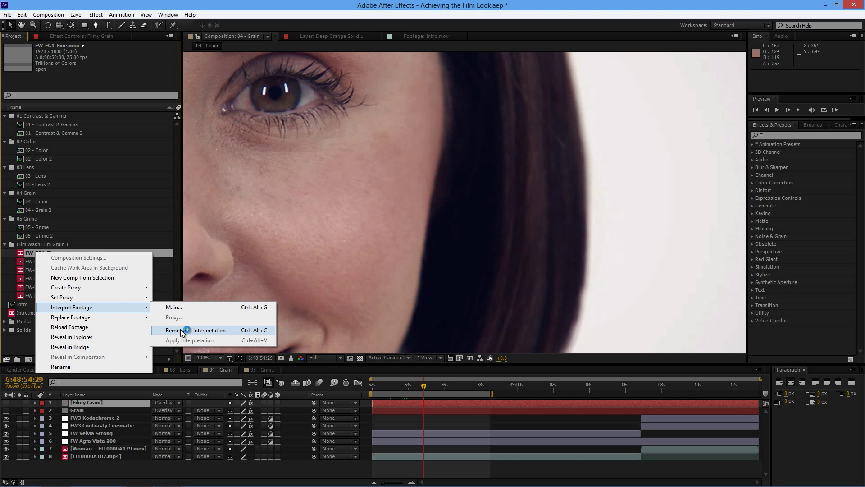
click(182, 307)
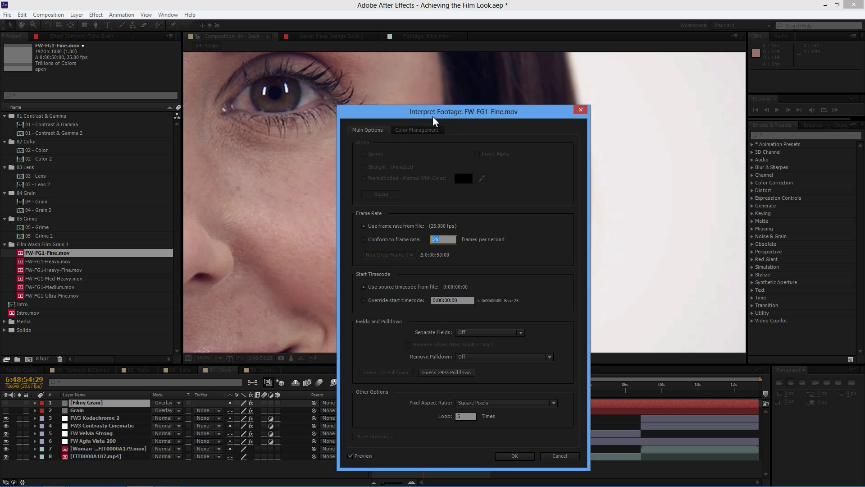
drag(435, 119, 282, 43)
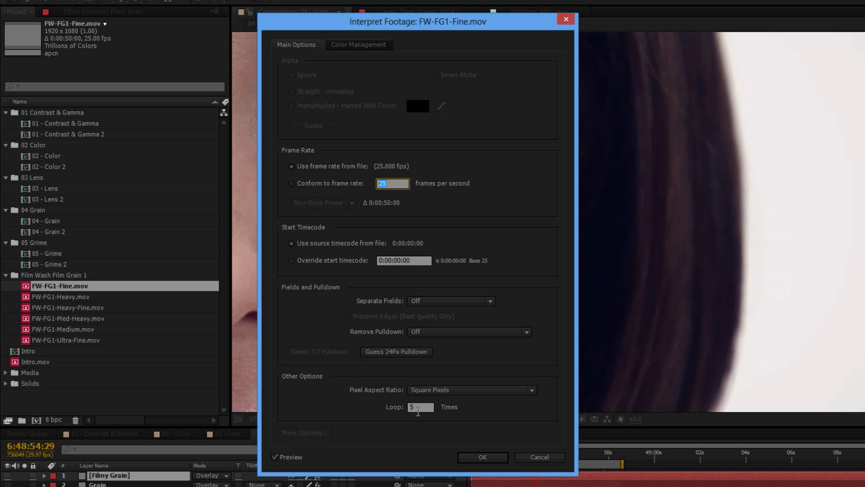
click(392, 328)
click(483, 457)
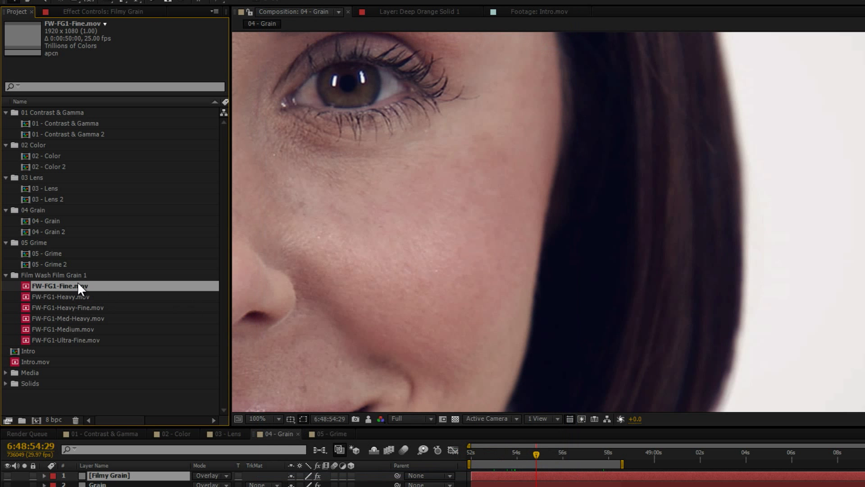
- Apply the Fine clip's interpretation to the other five grain clips and add FW-FG1-Medium.mov to the comp
right_click(75, 285)
mouse_move(199, 360)
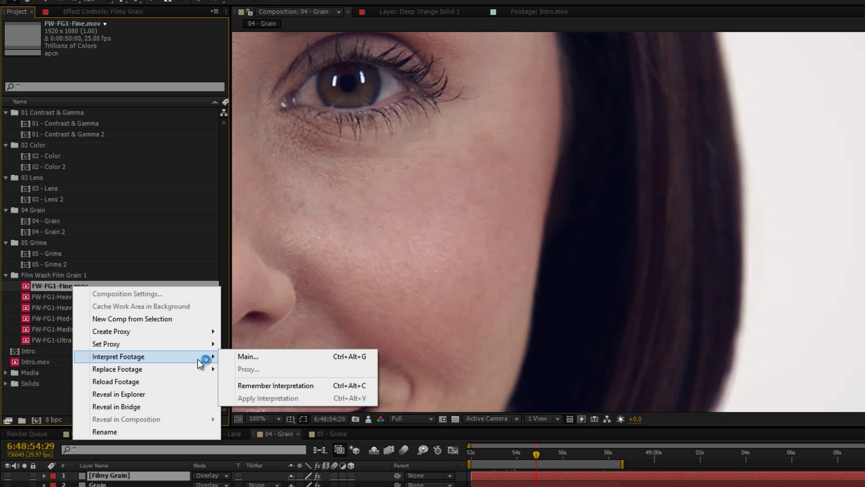
click(321, 386)
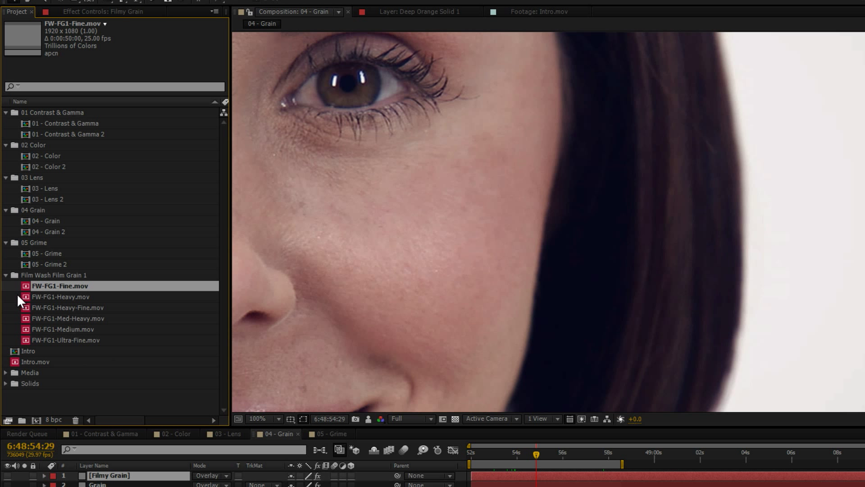
drag(17, 293, 45, 340)
right_click(78, 296)
mouse_move(188, 369)
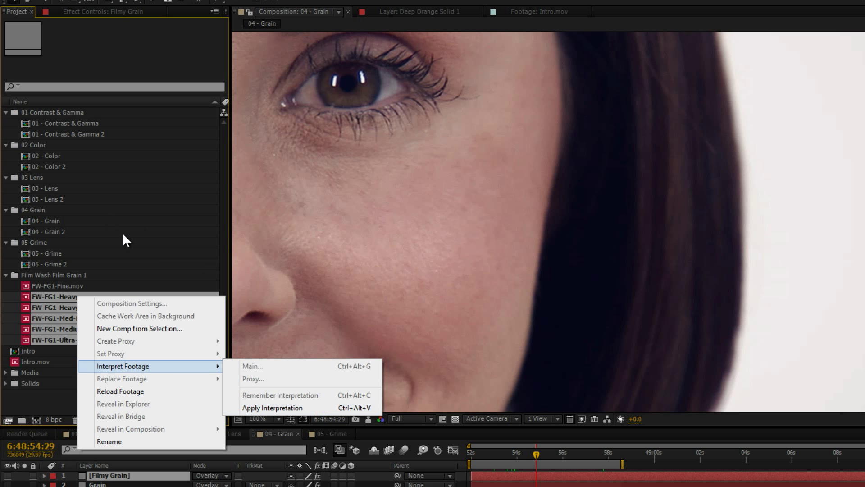
click(48, 396)
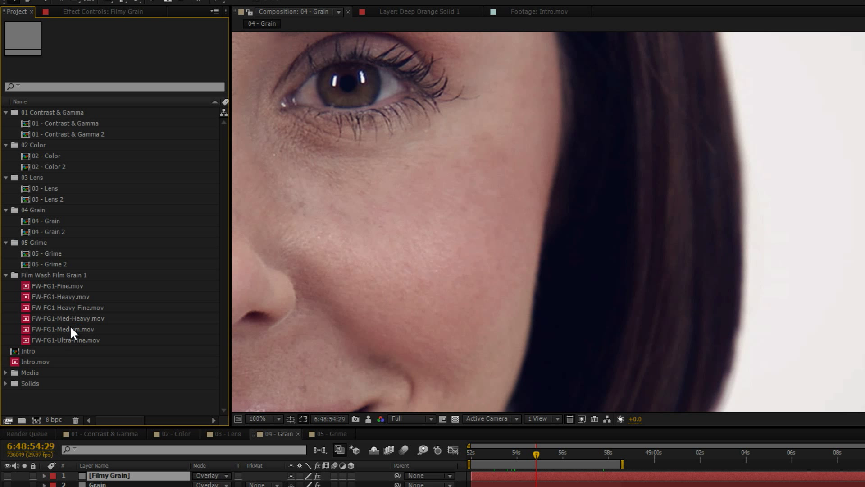
drag(69, 326, 143, 471)
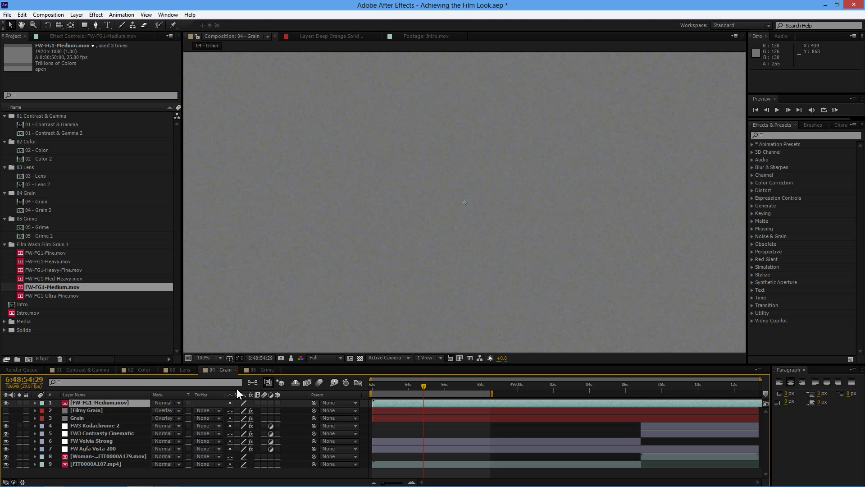
- Set FW-FG1-Medium.mov to Overlay mode, scrub back, and inspect the grain in the blue channel
click(168, 401)
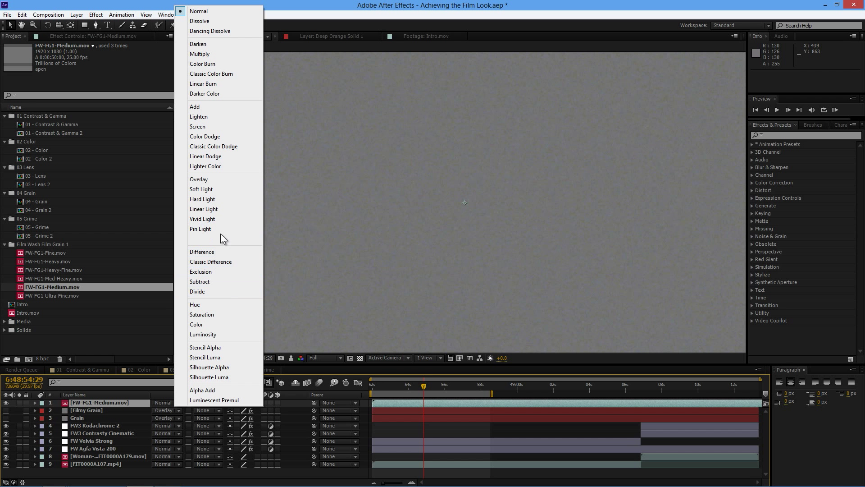
click(212, 179)
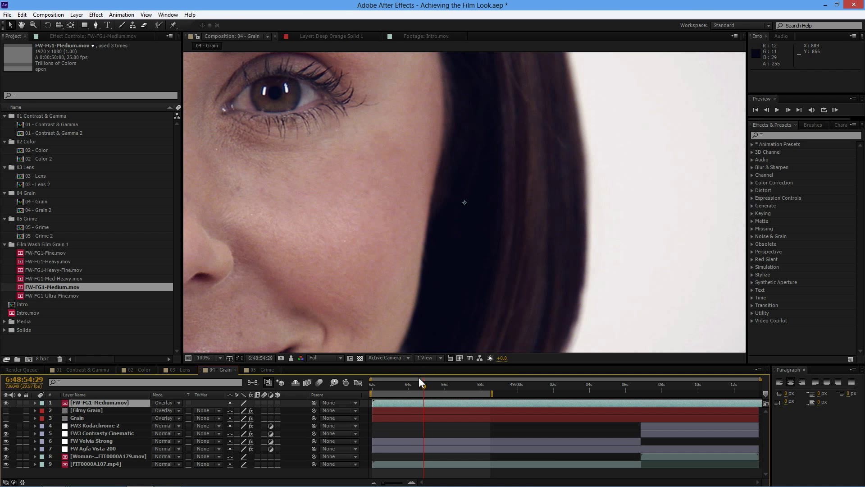
drag(407, 385, 391, 385)
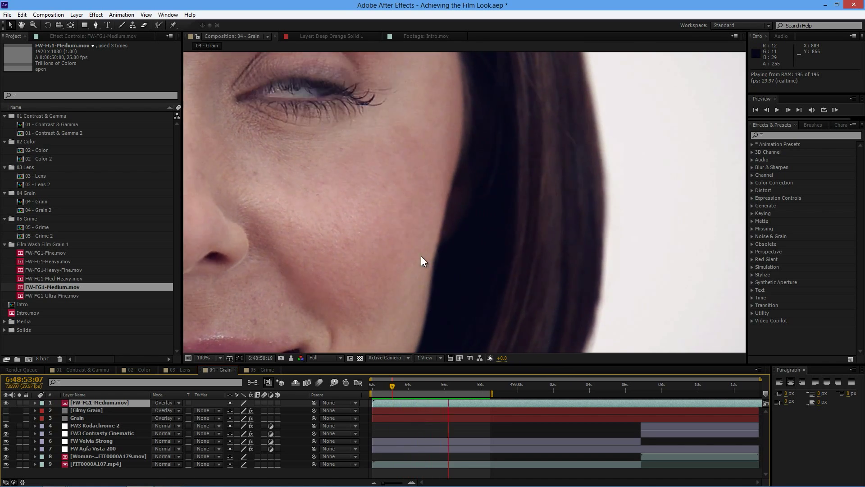
key(space)
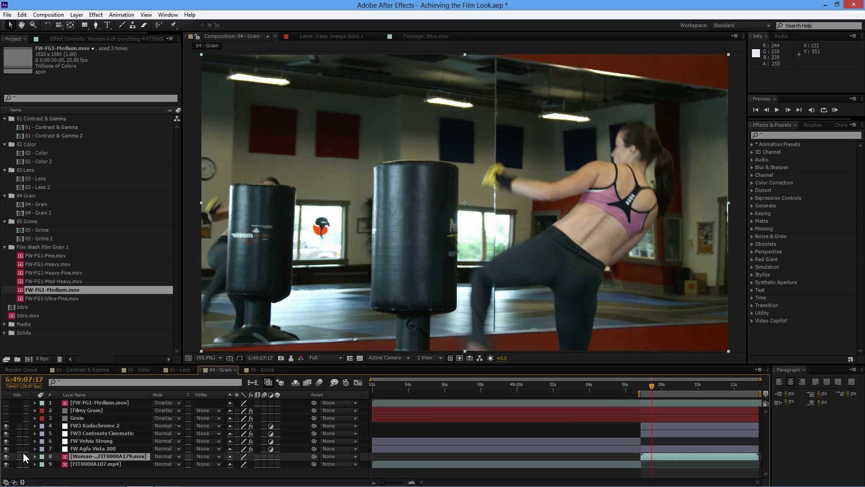
- Unsolo the Woman layer, RAM-preview the kickboxing shot, and add FW-FG1-Ultra-Fine.mov to the timeline
click(20, 456)
key(KP_0)
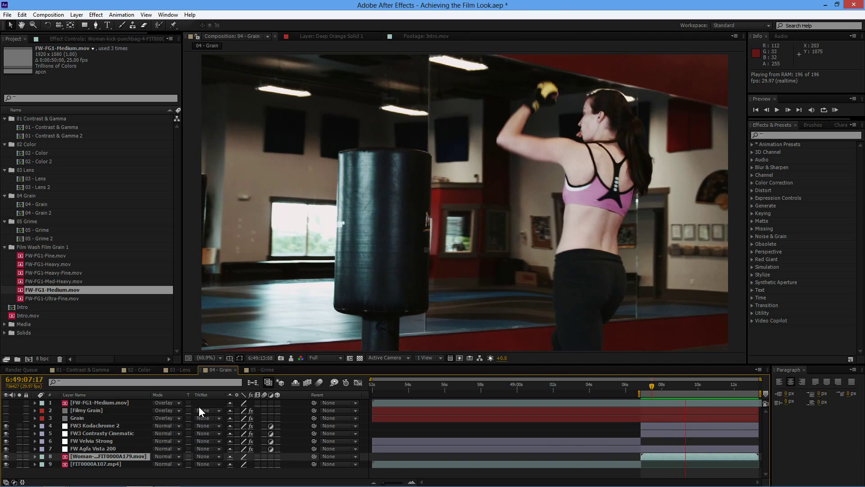
key(space)
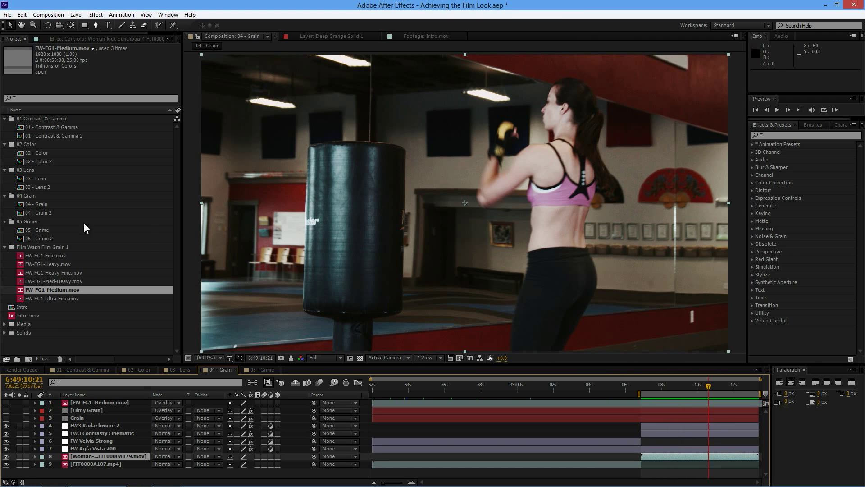
drag(52, 298, 110, 406)
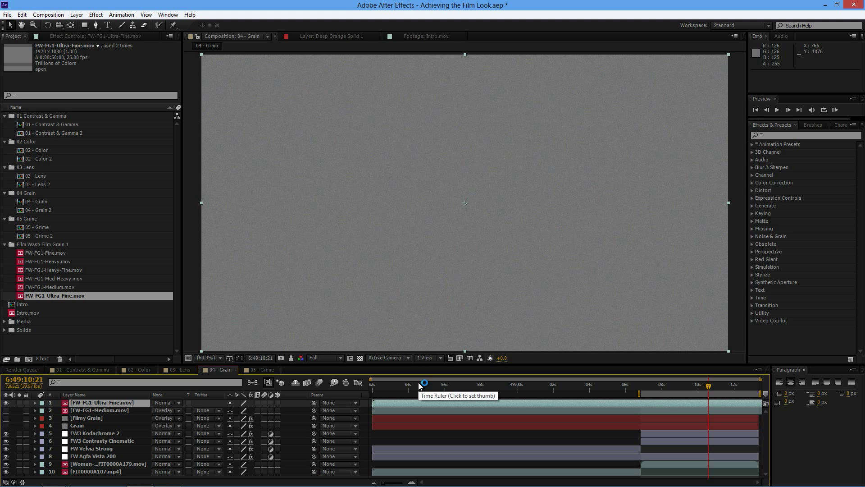
- Set Ultra-Fine to Overlay, split it at 6:49:09:12, delete the earlier piece, and preview
click(177, 403)
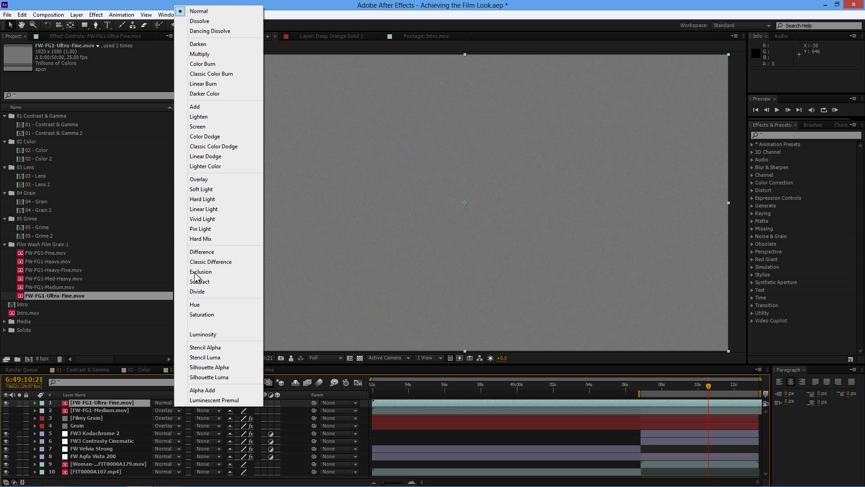
click(219, 181)
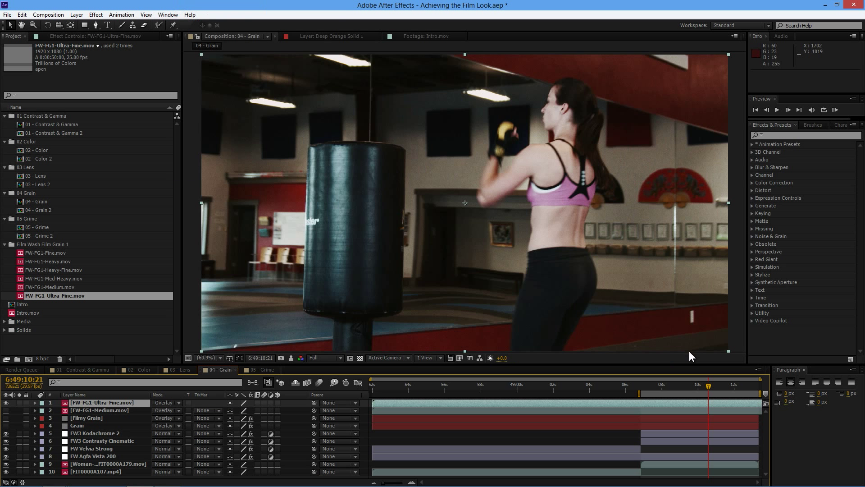
mouse_move(680, 381)
mouse_down()
mouse_move(644, 388)
mouse_move(696, 389)
mouse_move(685, 392)
mouse_up()
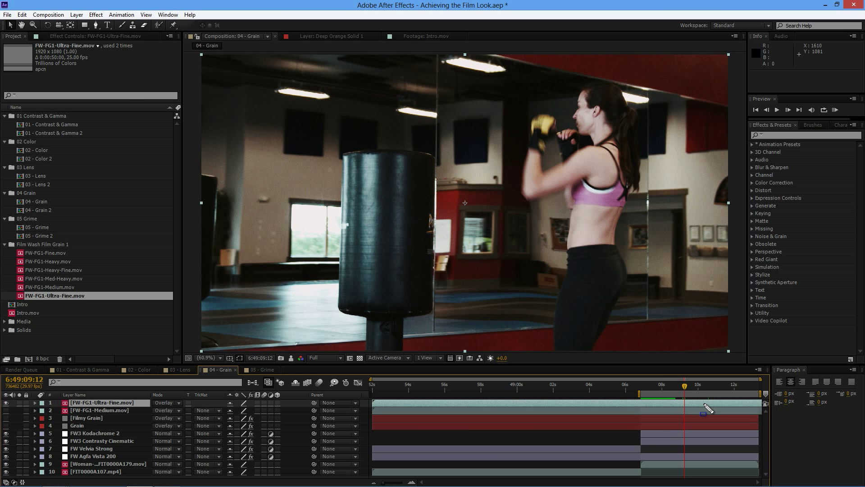
click(21, 14)
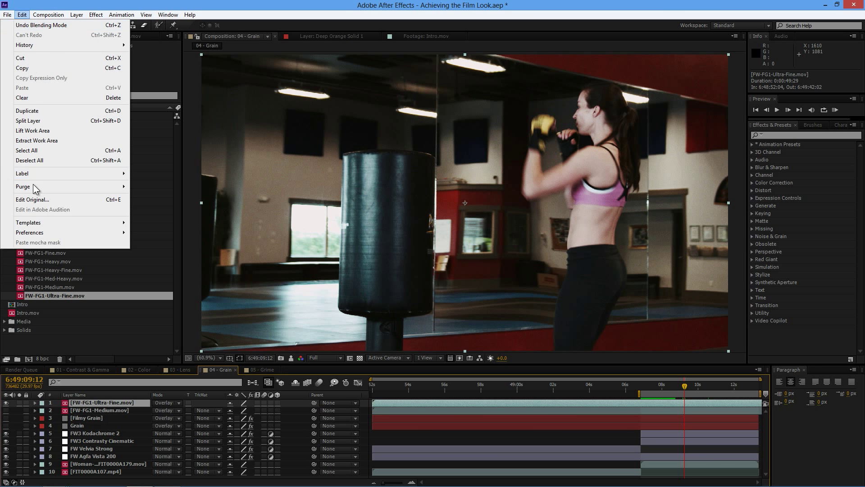
click(28, 121)
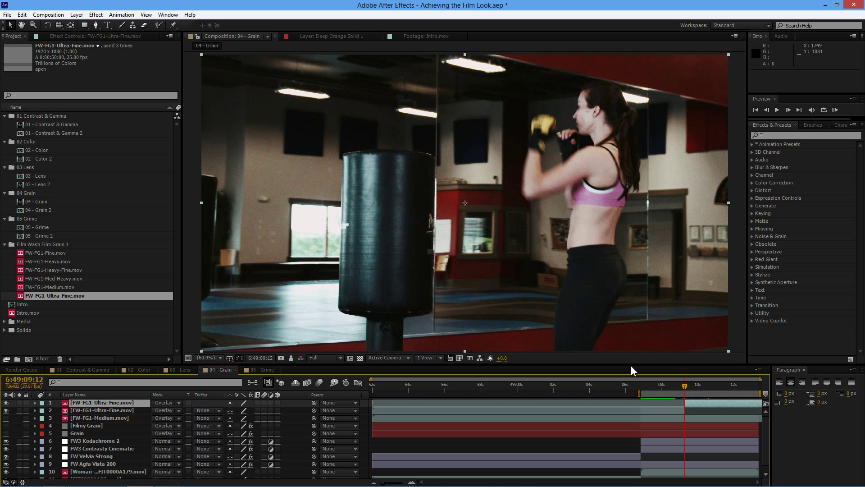
key(Delete)
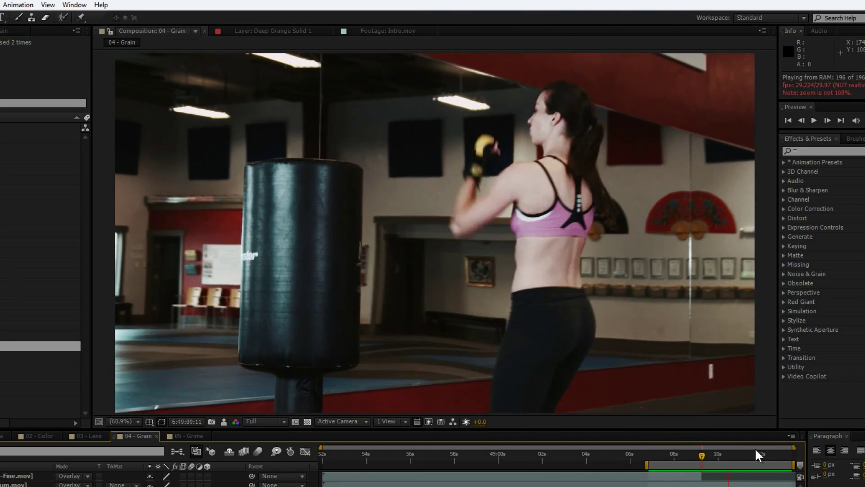
click(771, 455)
drag(720, 455, 682, 455)
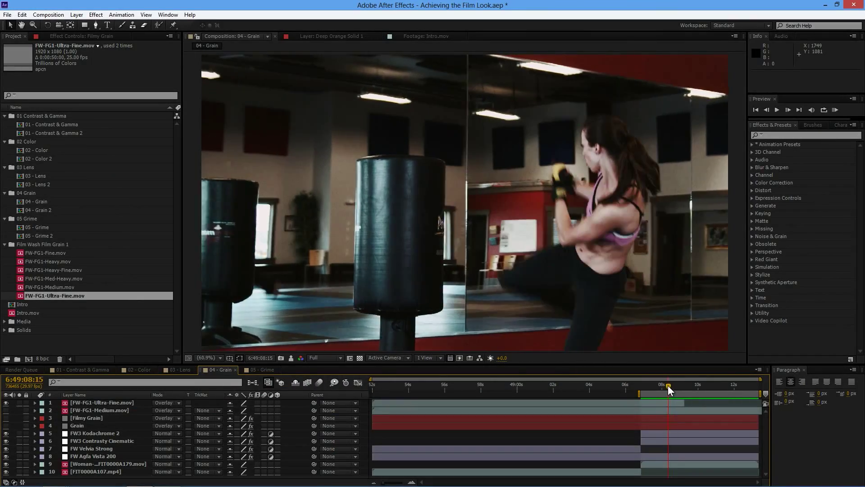
- Add FW-FG1-Heavy-Fine.mov as the top layer, replacing the wrongly added Heavy clip
mouse_move(669, 389)
mouse_down()
mouse_move(697, 388)
mouse_move(675, 389)
mouse_up()
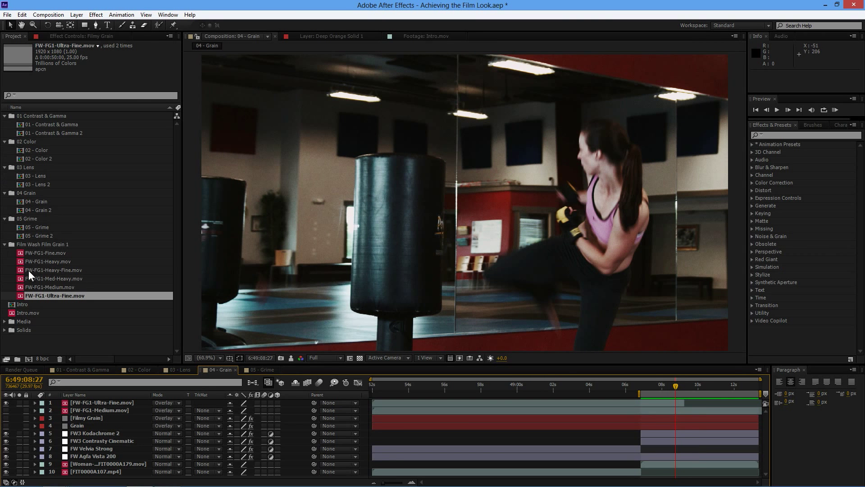
drag(38, 262, 99, 404)
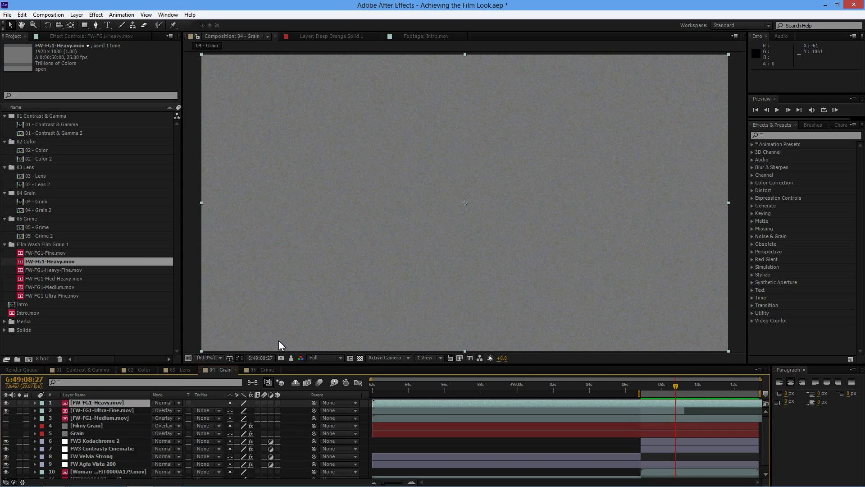
key(ctrl+z)
drag(48, 270, 144, 394)
drag(67, 270, 91, 400)
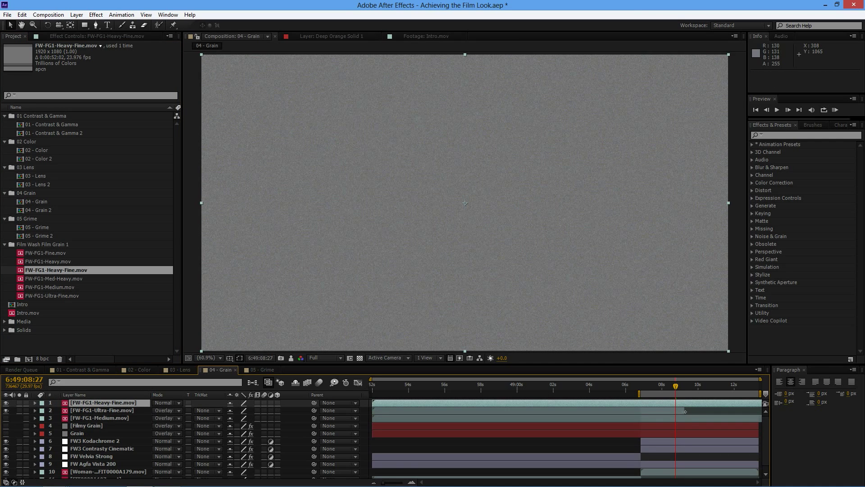
- Split the Heavy-Fine layer at the playhead and set its mode to Overlay
drag(682, 388, 683, 389)
click(21, 14)
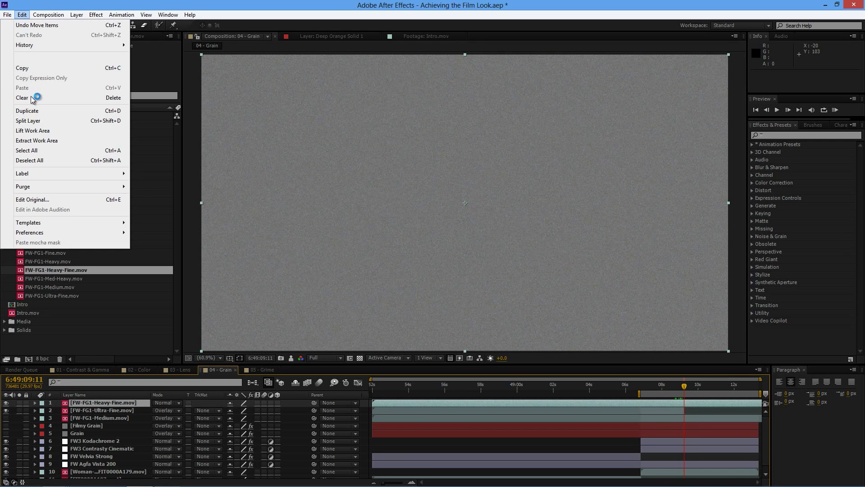
click(223, 170)
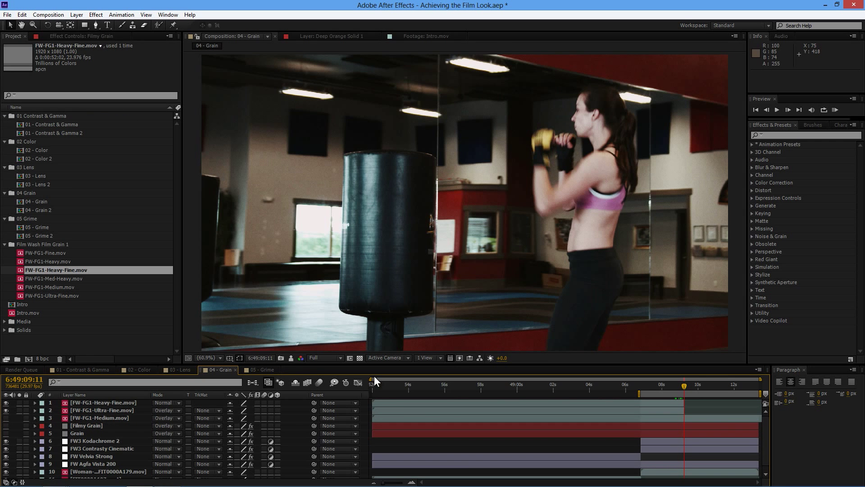
click(176, 402)
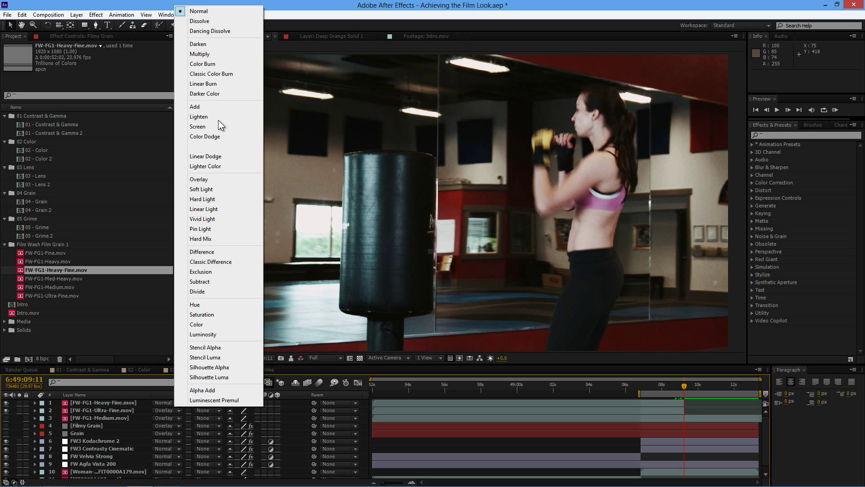
click(214, 179)
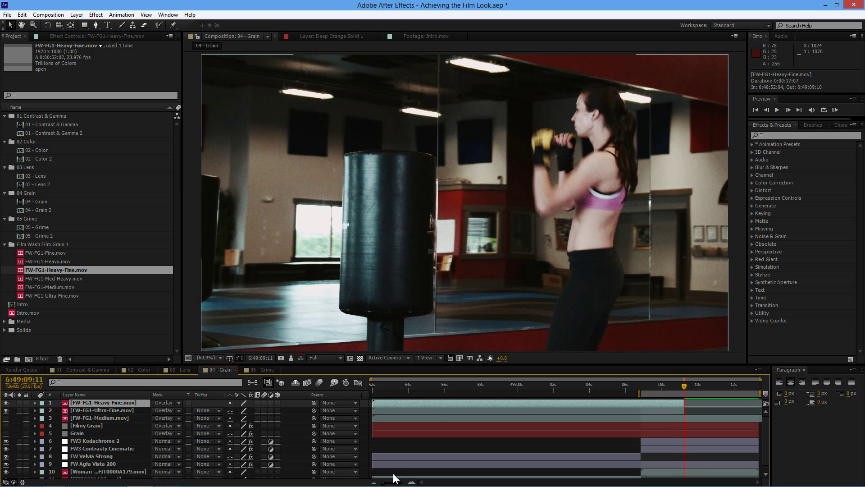
mouse_move(383, 482)
mouse_down()
mouse_move(402, 482)
mouse_move(369, 484)
mouse_up()
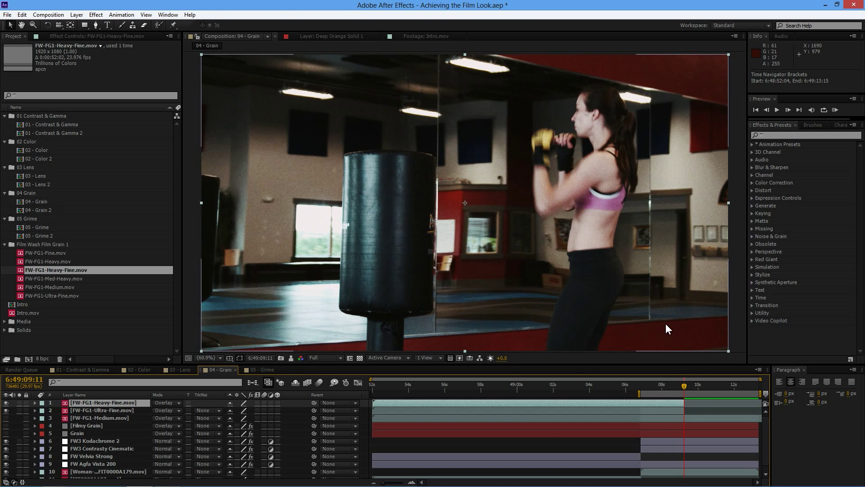
- Compare frames across the grain cut, lower Heavy-Fine opacity to 39%, and RAM-preview the shot
key(Page_Down)
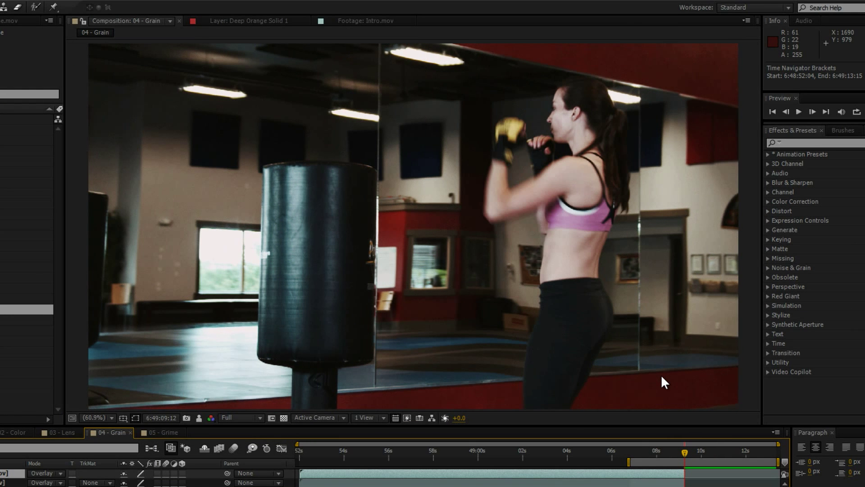
key(Page_Up)
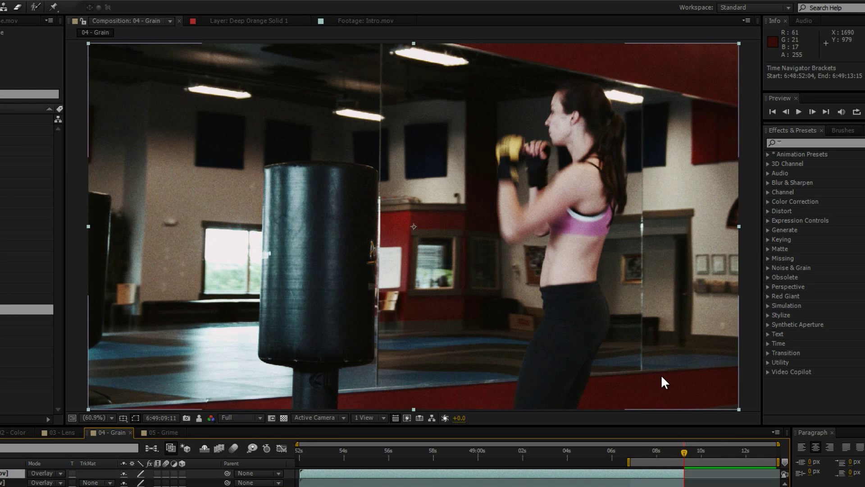
key(Page_Down)
key(Page_Up)
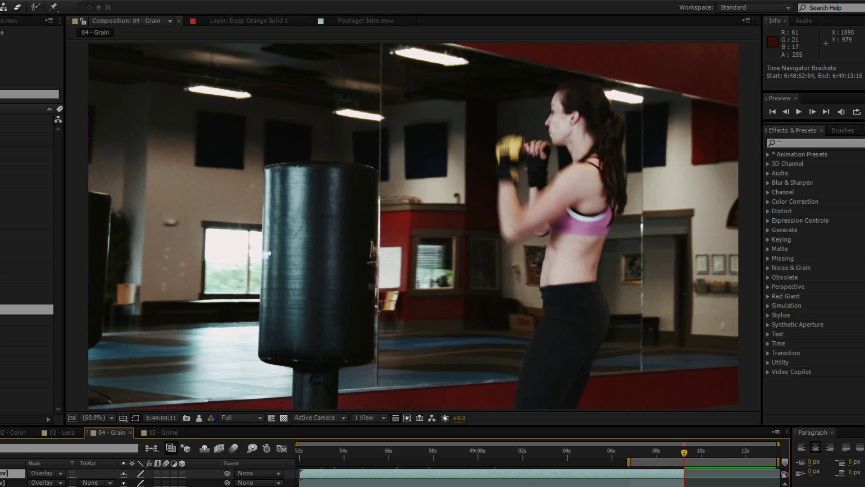
key(t)
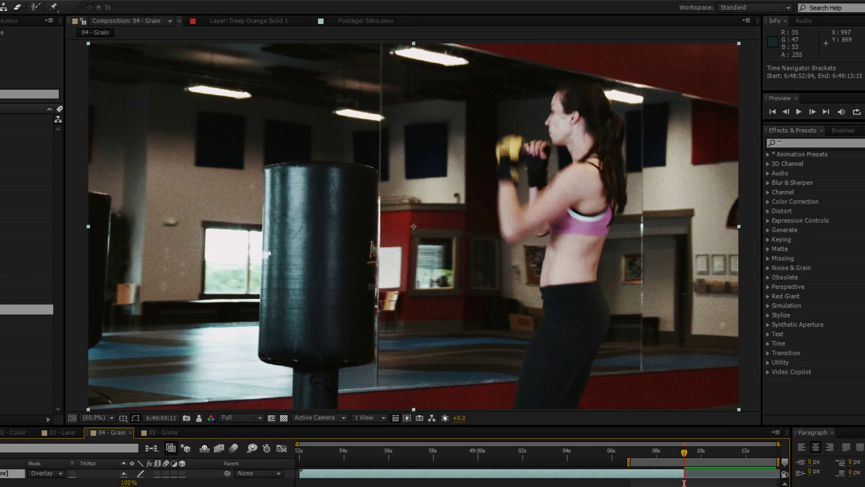
drag(128, 482, 56, 482)
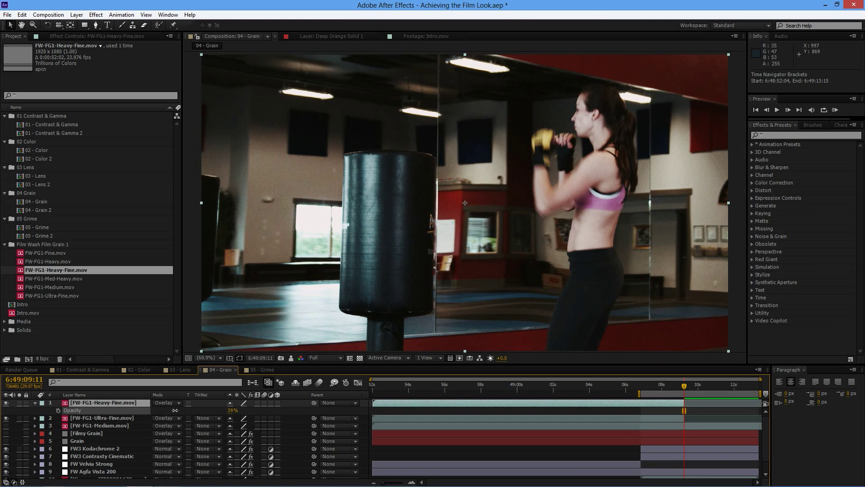
click(835, 109)
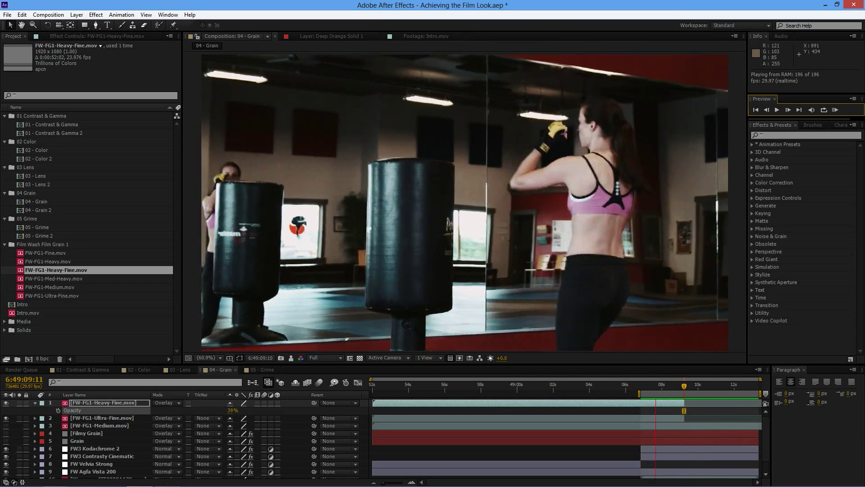
key(space)
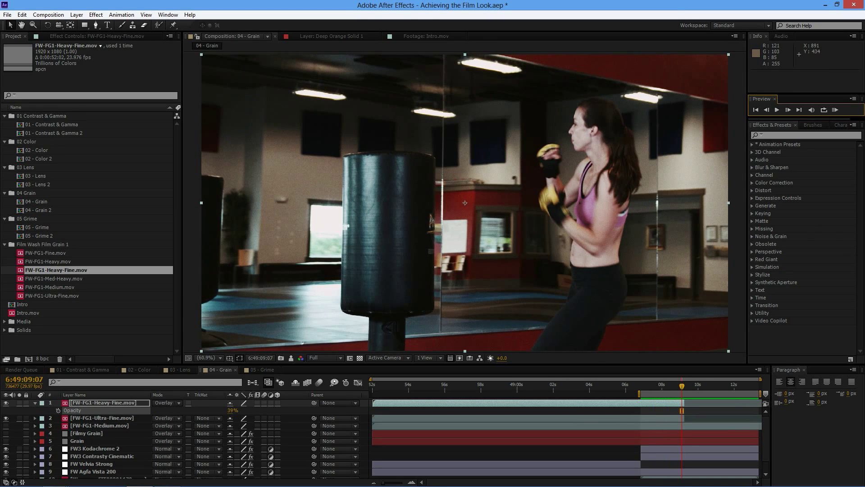
drag(672, 385, 670, 386)
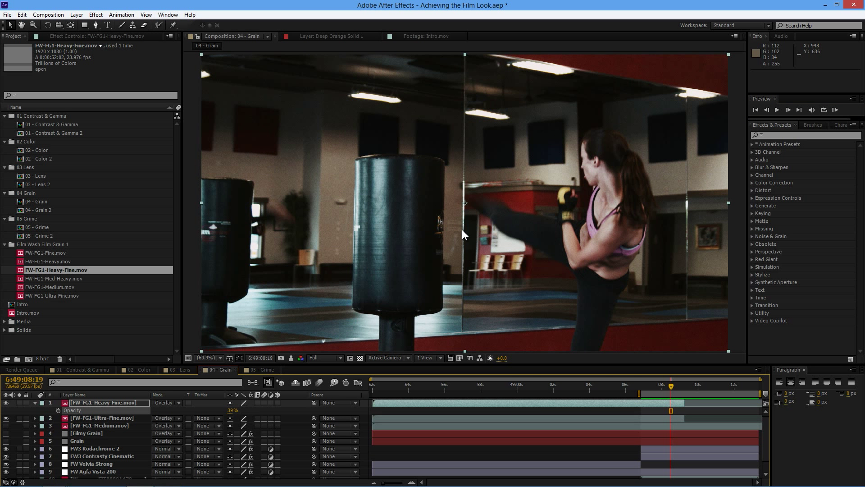